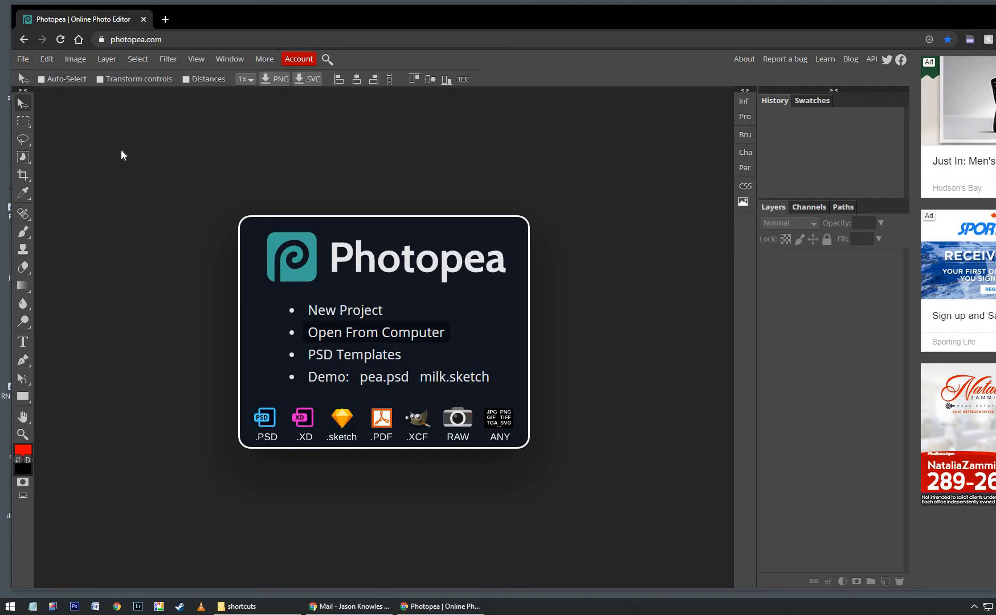
- Open the photo IMG_9074.JPG from the Downloads folder and activate the Crop tool
left_click(349, 335)
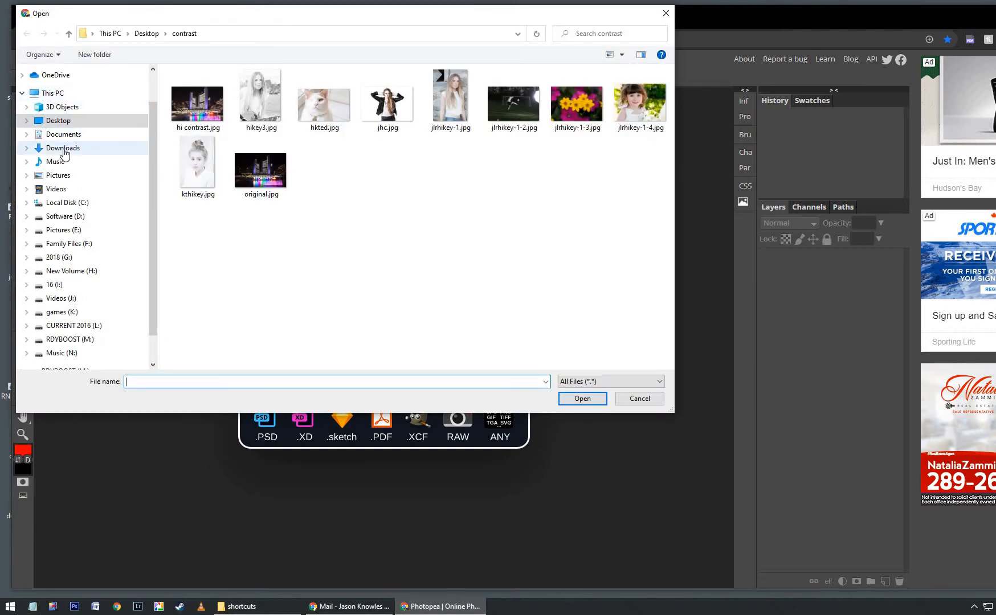
left_click(63, 149)
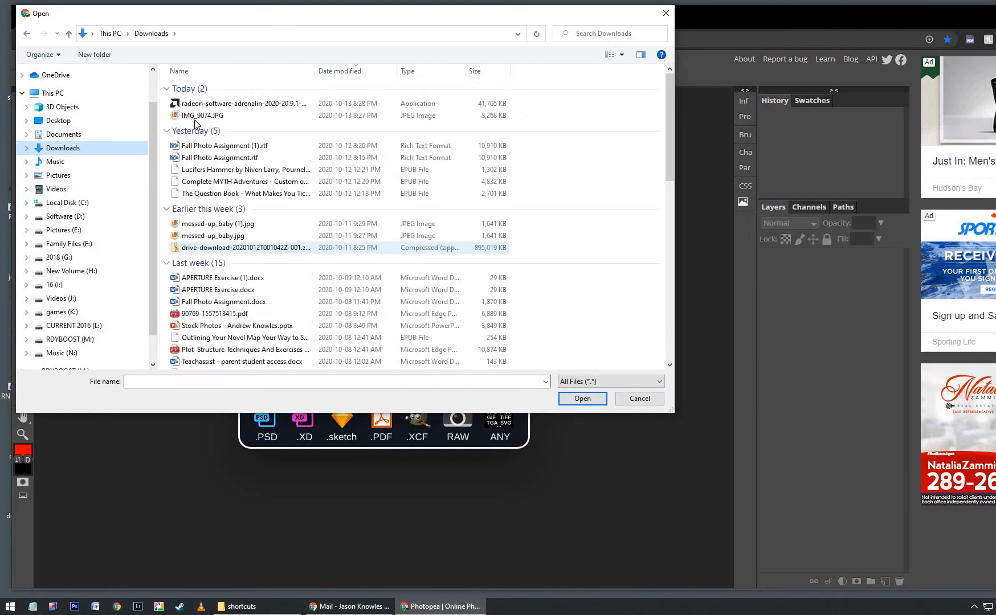
left_click(625, 54)
left_click(664, 33)
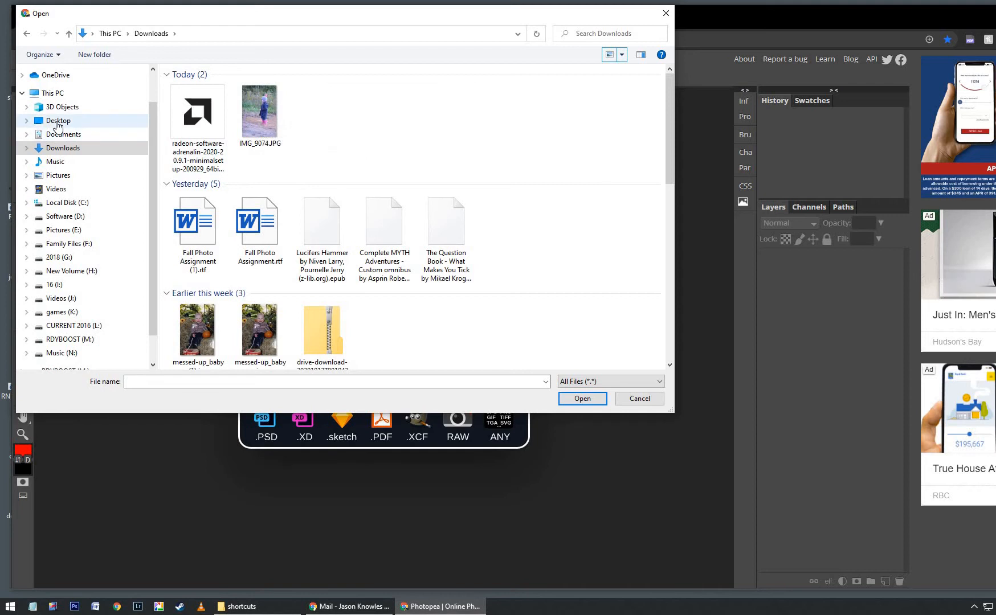
left_click(58, 124)
left_click(392, 101)
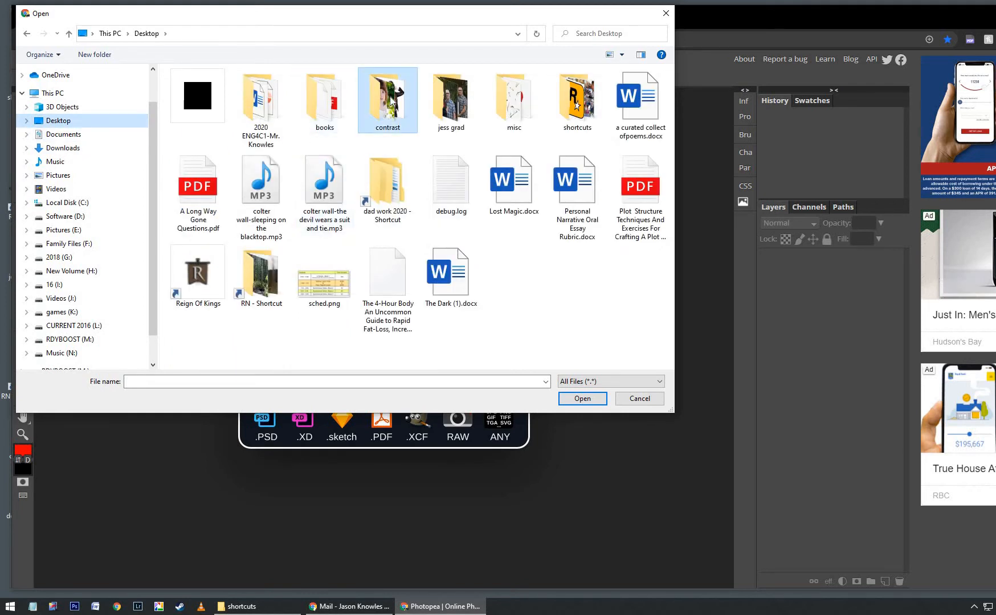
double_click(392, 101)
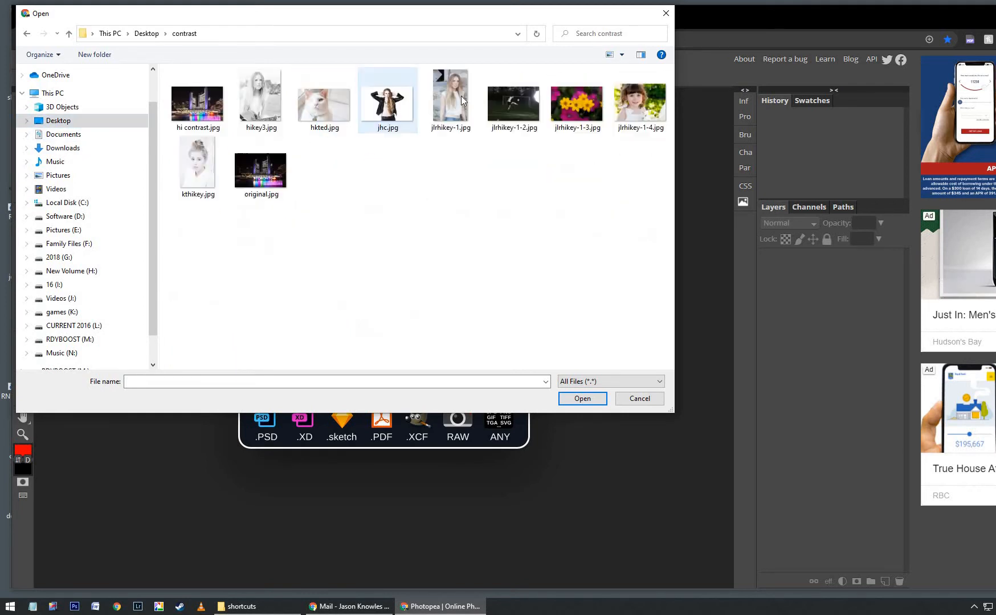
left_click(57, 148)
left_click(260, 118)
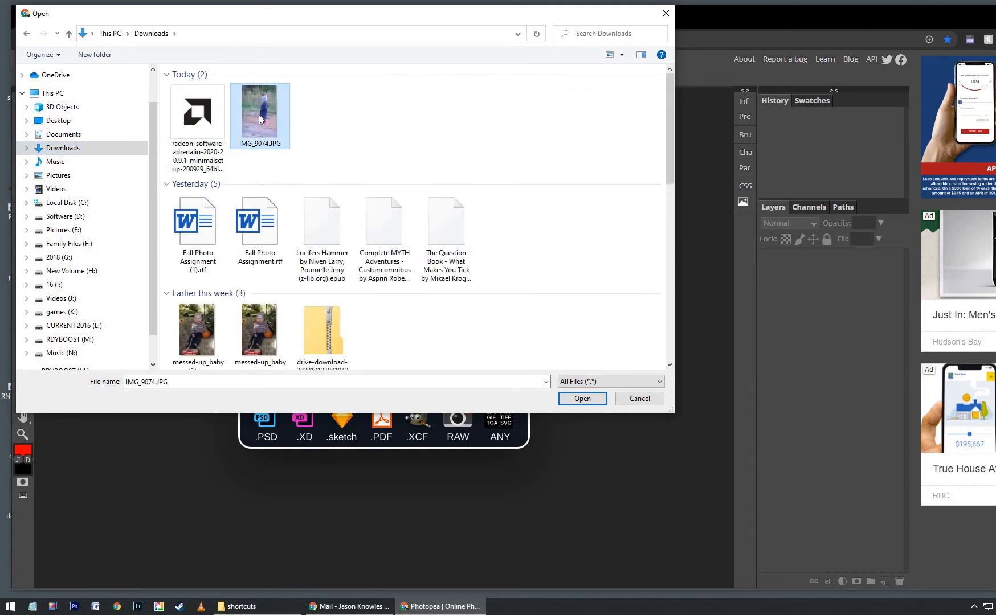
left_click(582, 398)
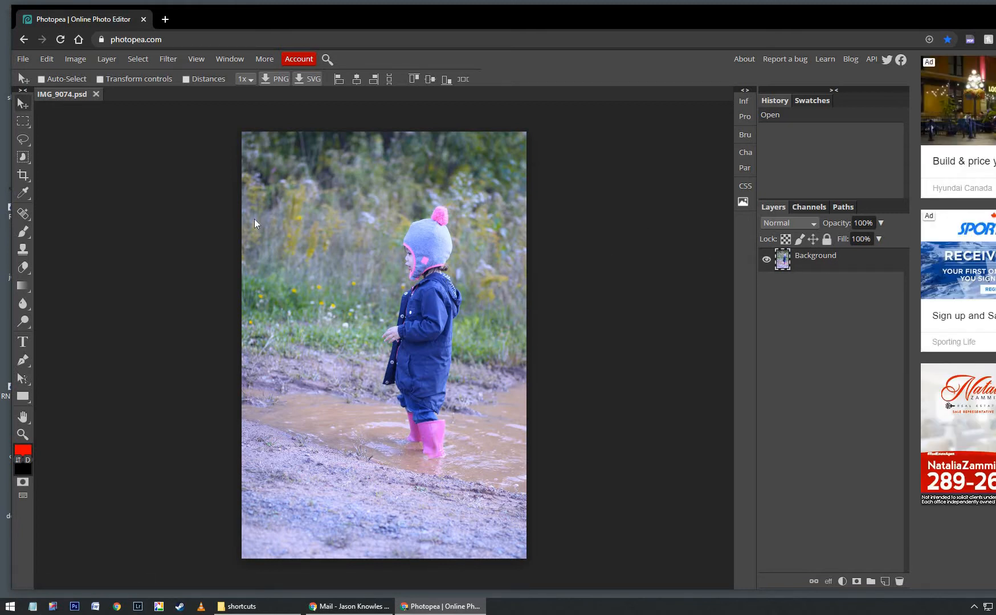
left_click(24, 175)
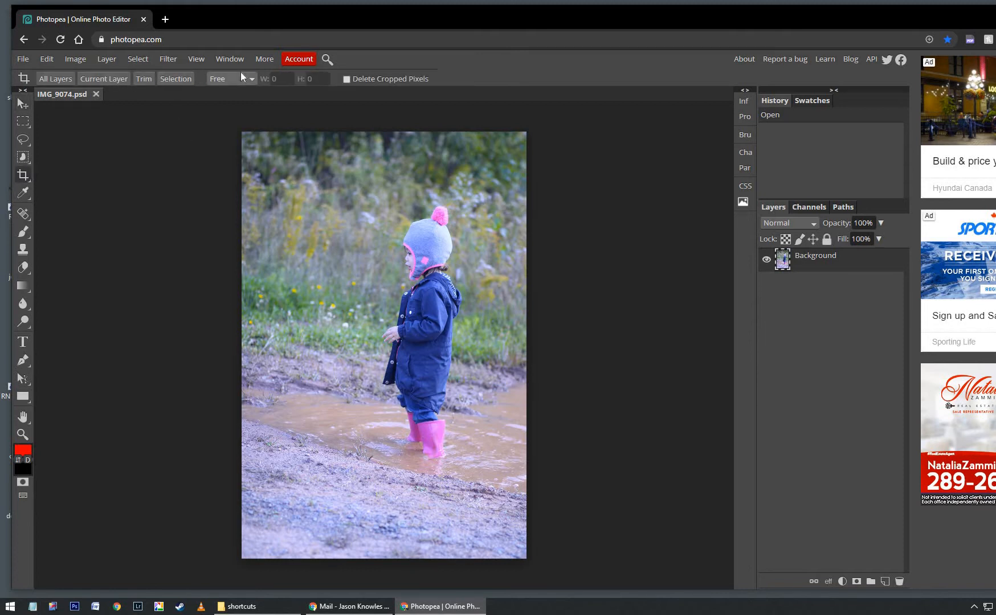
left_click_drag(276, 180, 503, 471)
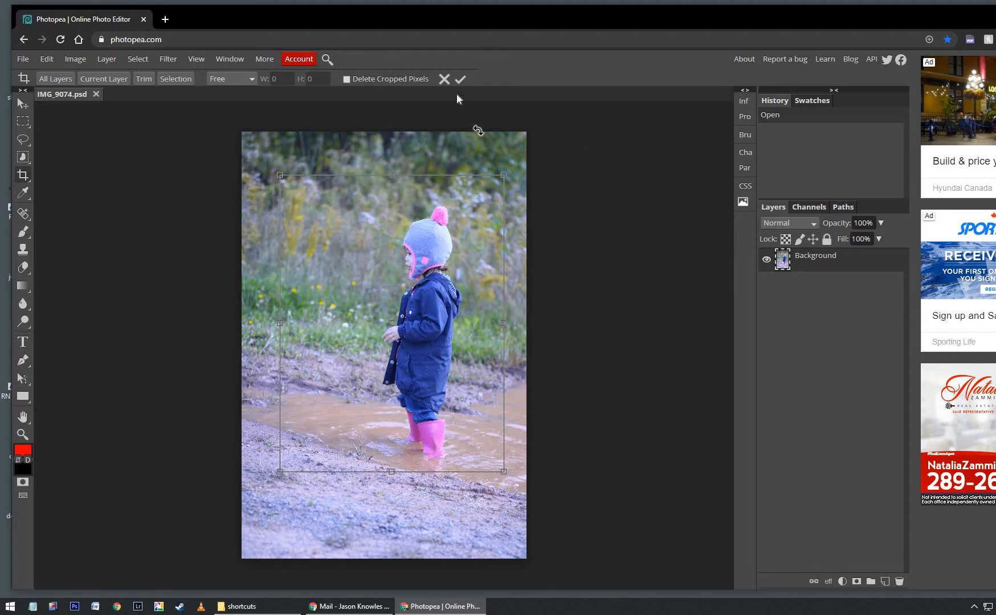
left_click(444, 79)
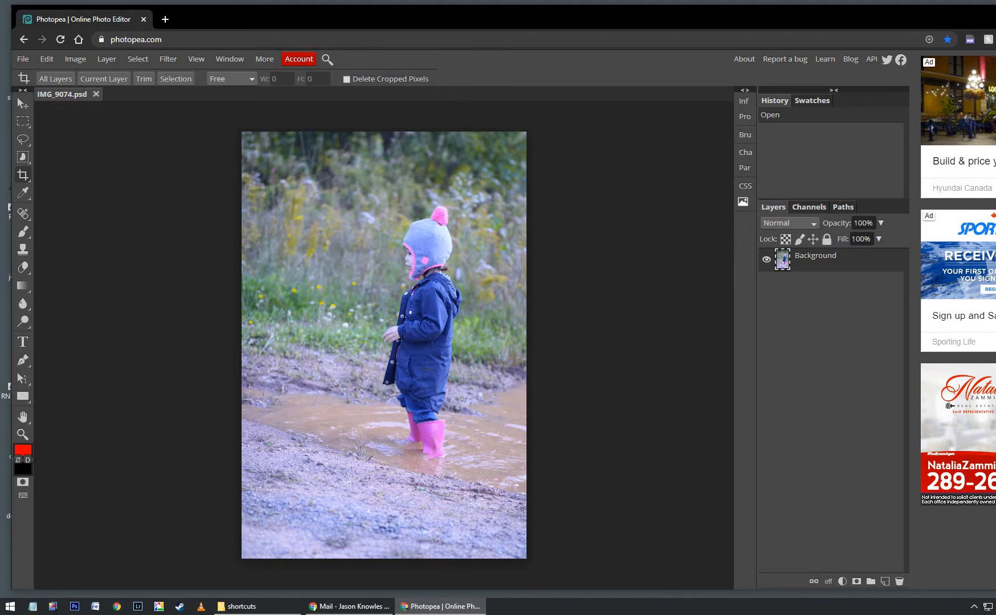
left_click_drag(268, 168, 426, 369)
left_click(444, 79)
- Constrain the crop frame to a fixed ratio with width 4 and height 6
left_click(244, 78)
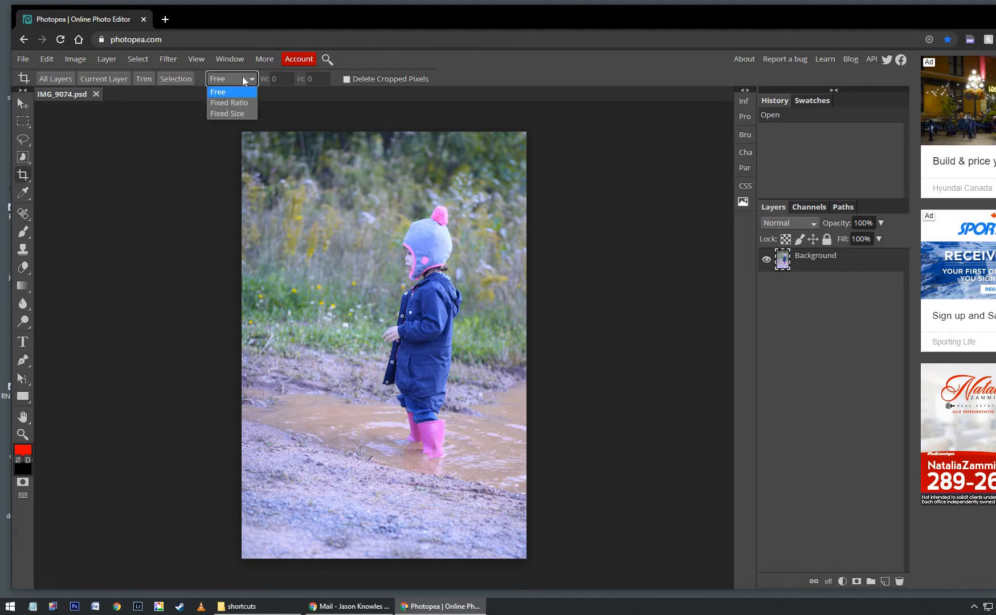
left_click(221, 104)
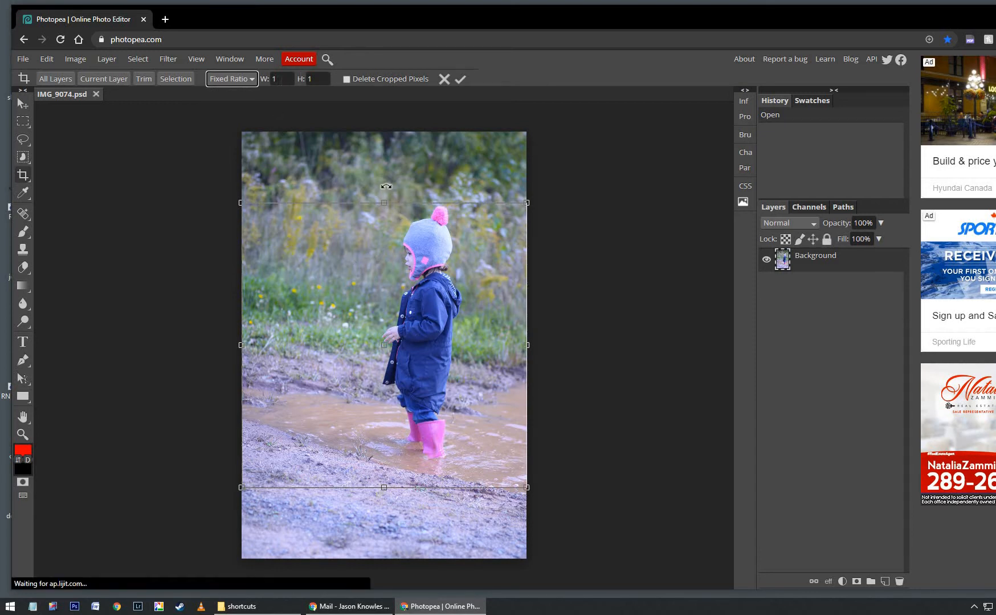
key("Tab")
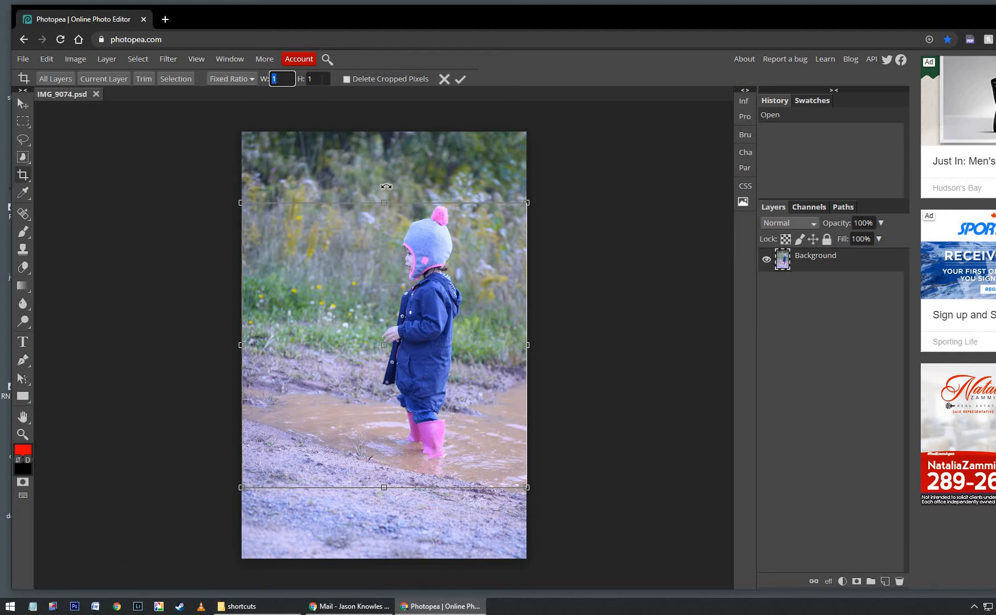
type("4")
left_click(307, 80)
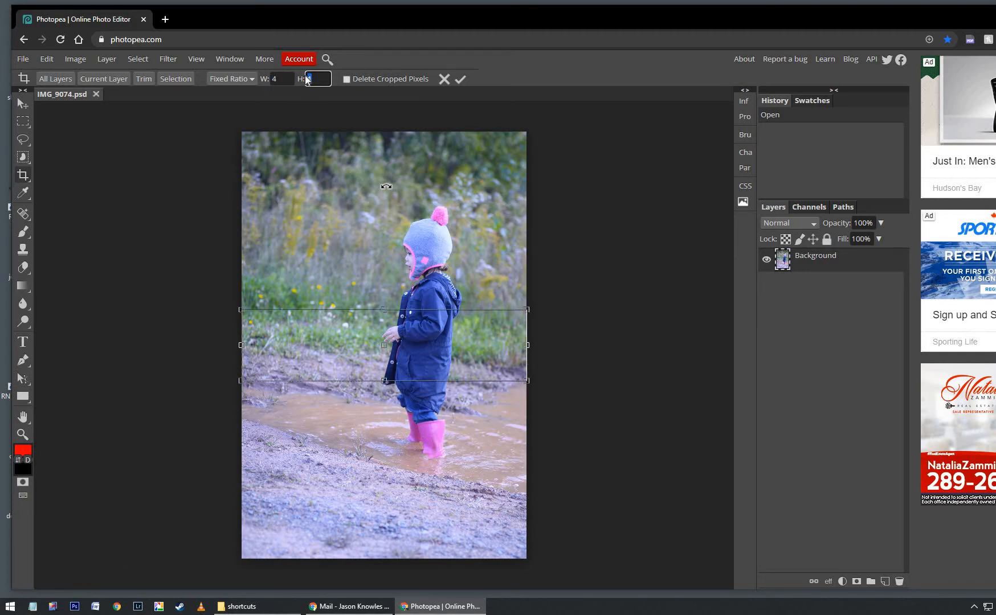
type("6")
key("Return")
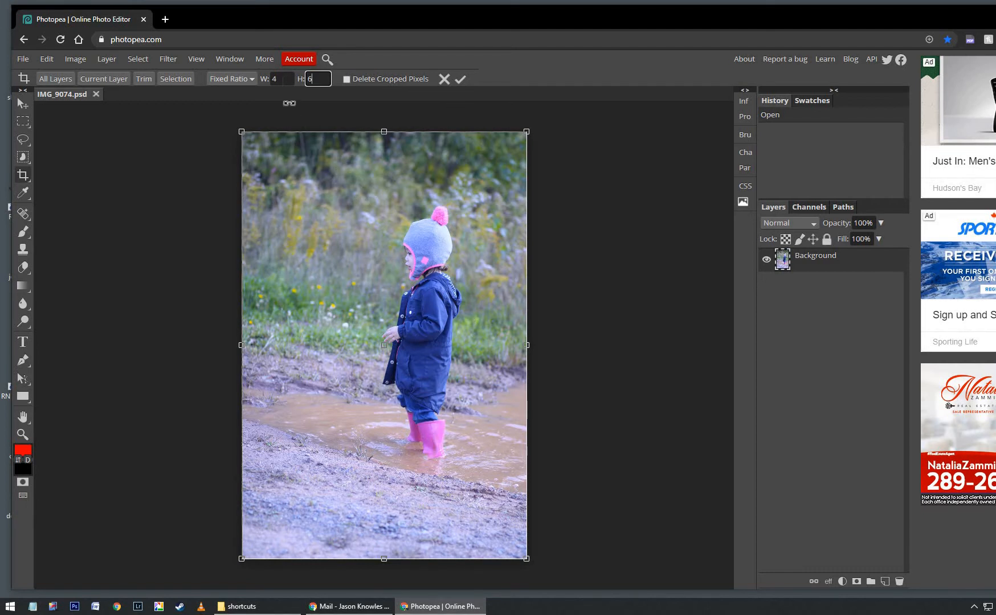
- Change the fixed crop ratio to width 8 and height 10
left_click(283, 80)
double_click(274, 78)
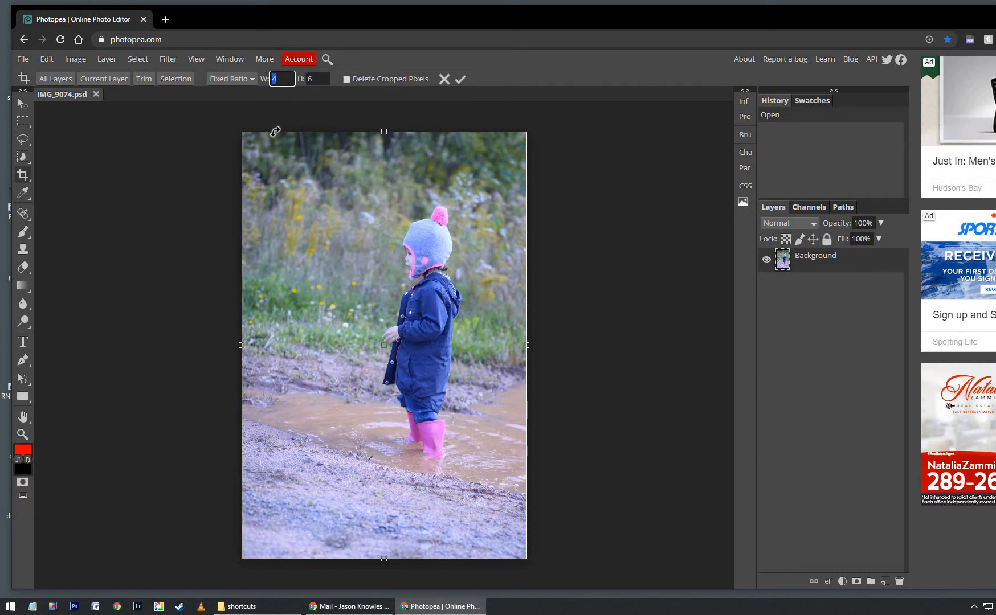
type("8")
key("Tab")
type("1")
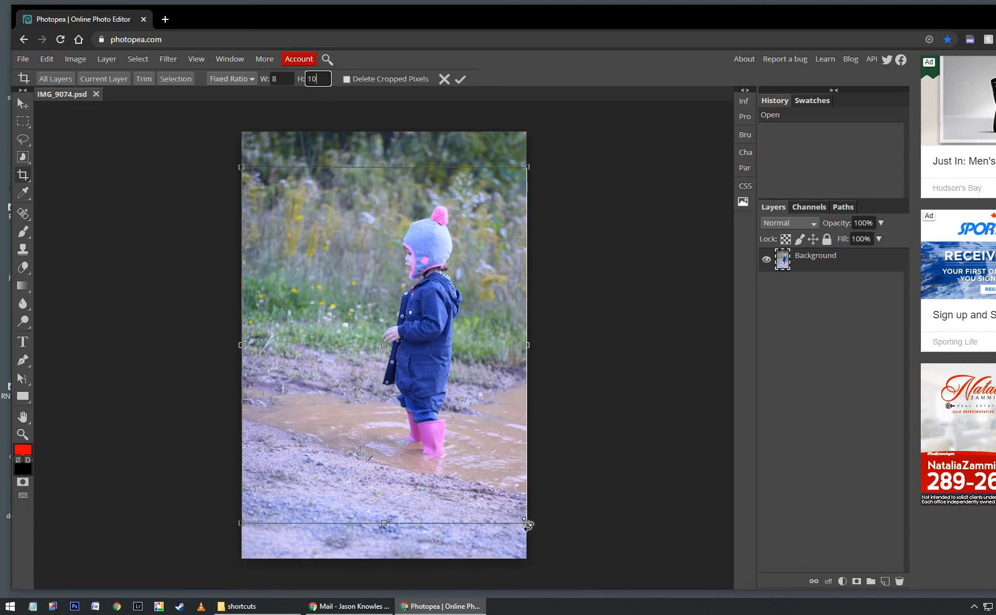
- Shrink the crop frame, position it around the whole child including the boots, and apply the crop
left_click_drag(527, 525, 474, 459)
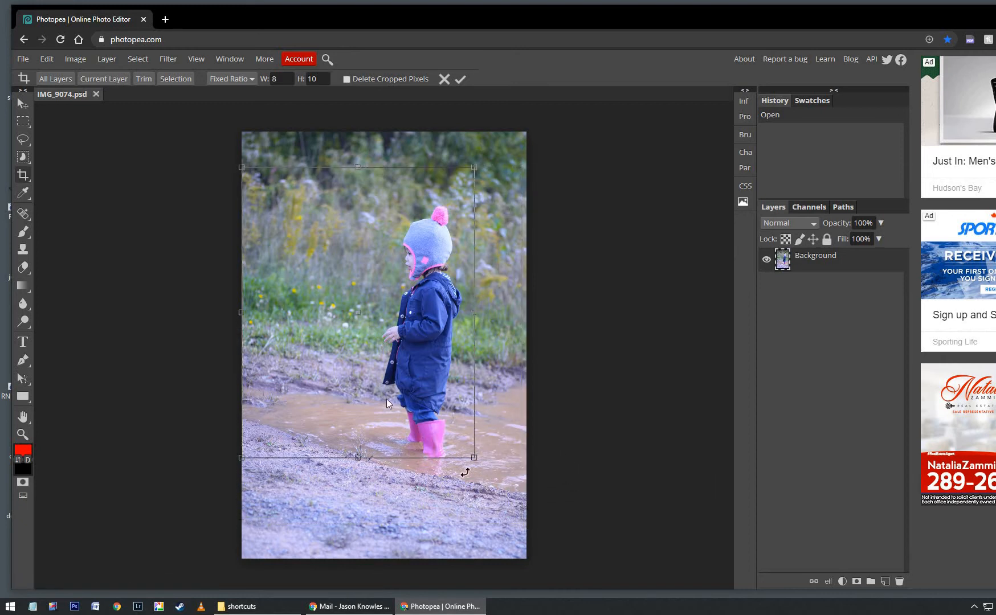
left_click_drag(387, 404, 435, 445)
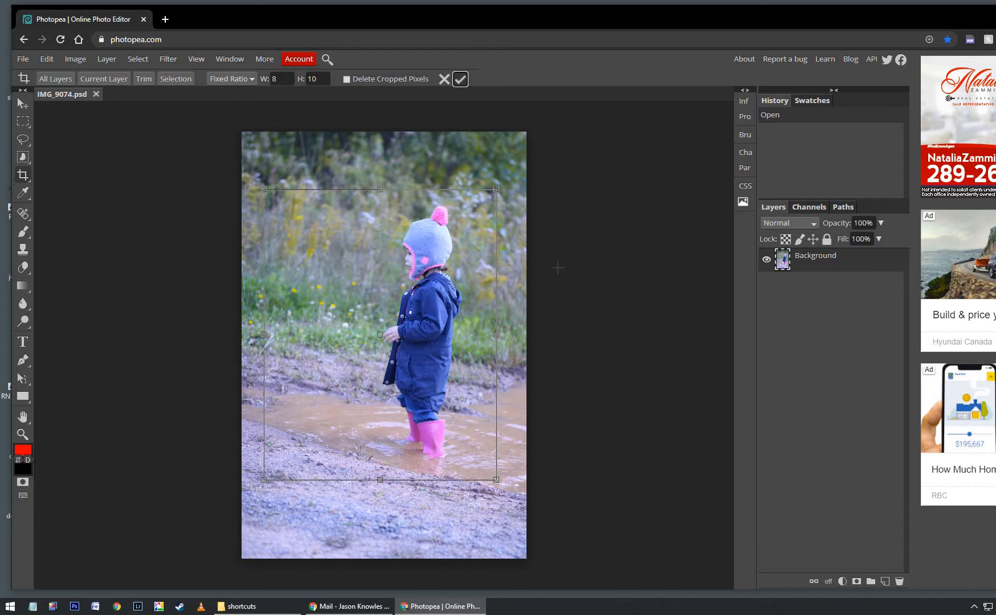
key("Return")
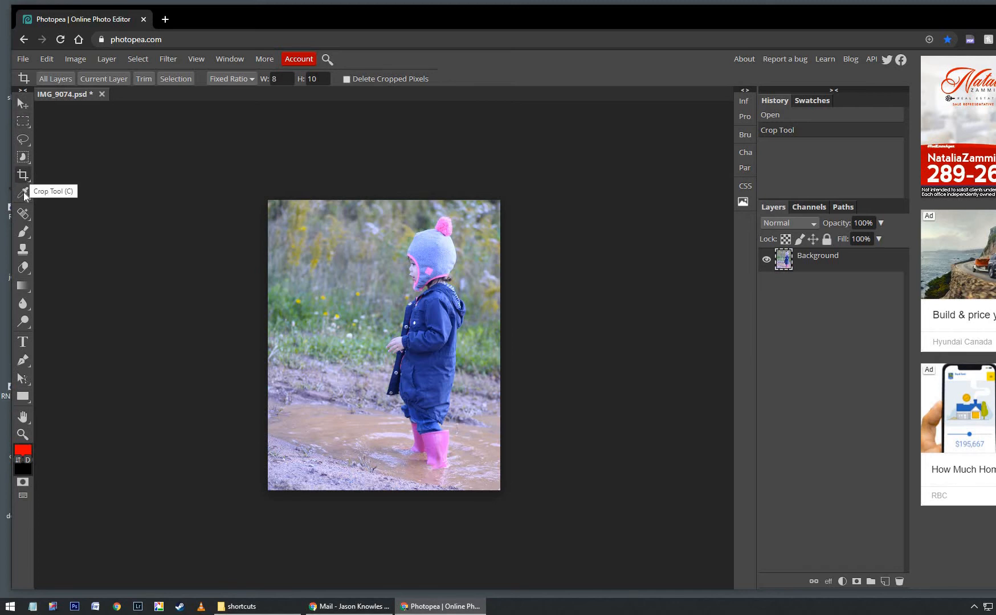
- Examine the child's face and hat up close with the Zoom tool, then return to viewing the whole photo
left_click(22, 434)
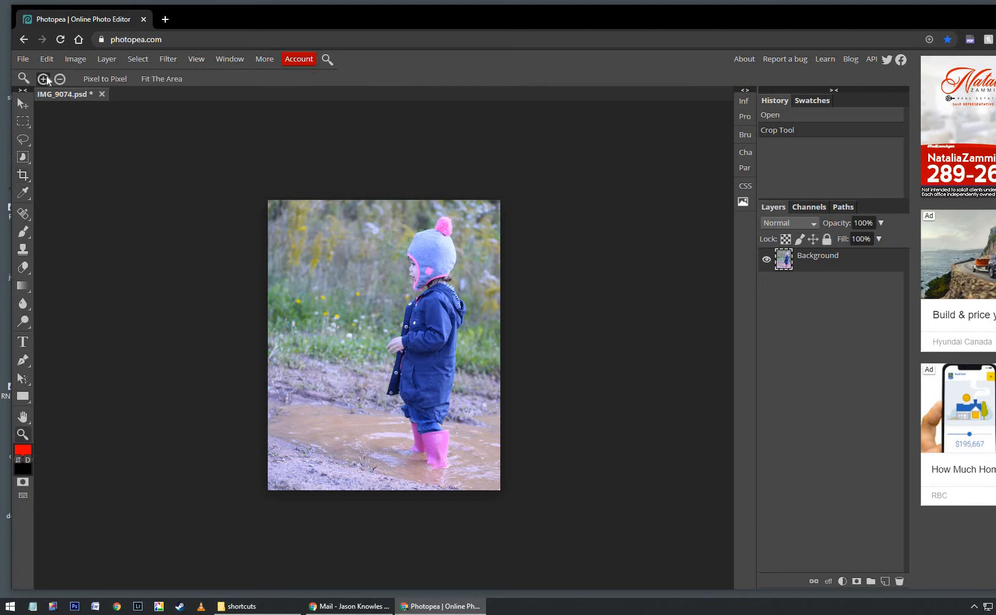
left_click(420, 254)
left_click(420, 248)
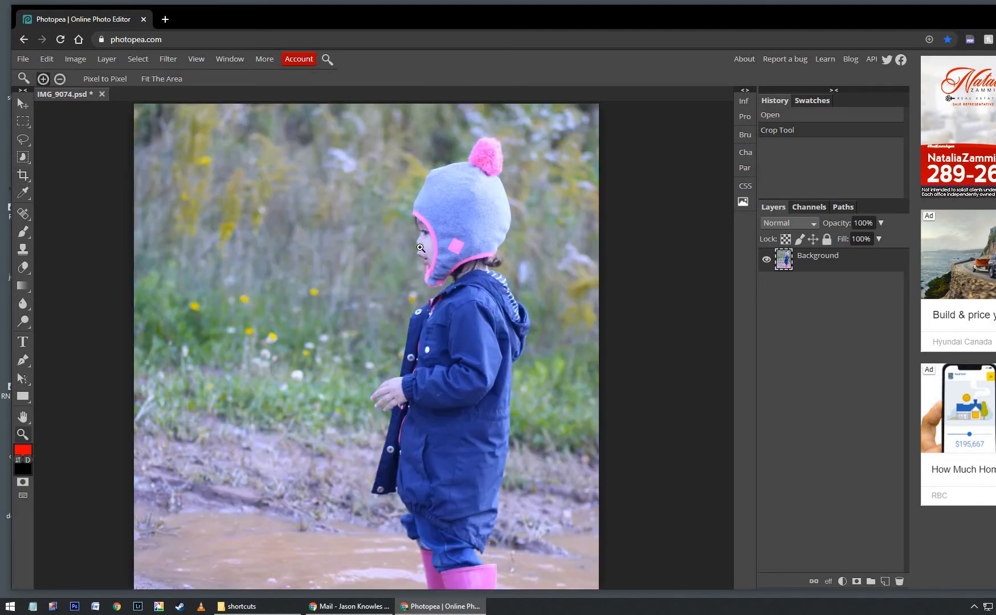
left_click(59, 79)
left_click(300, 279)
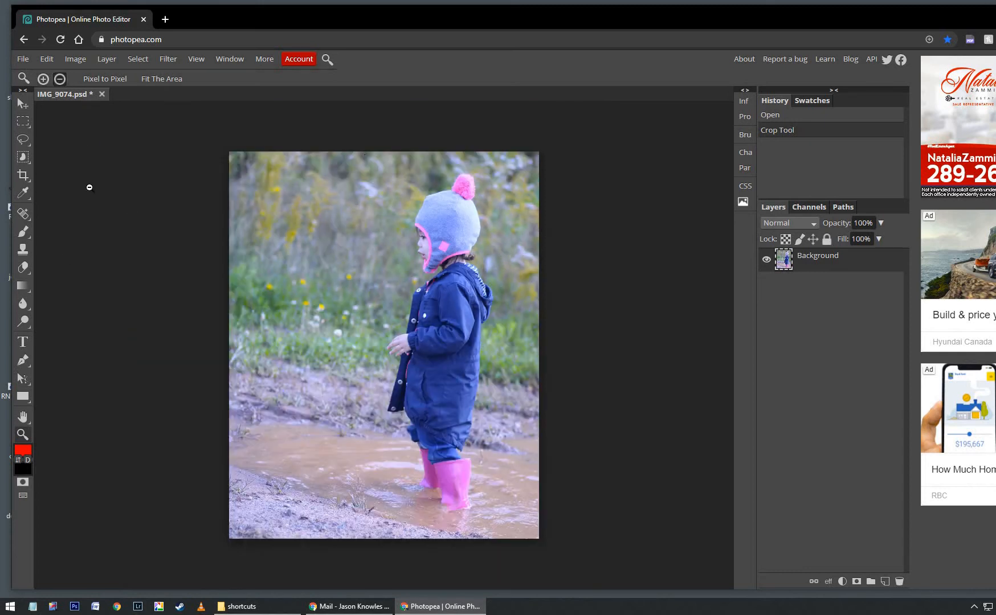
left_click(44, 79)
left_click(448, 240)
left_click(446, 241)
left_click(446, 242)
left_click(445, 243)
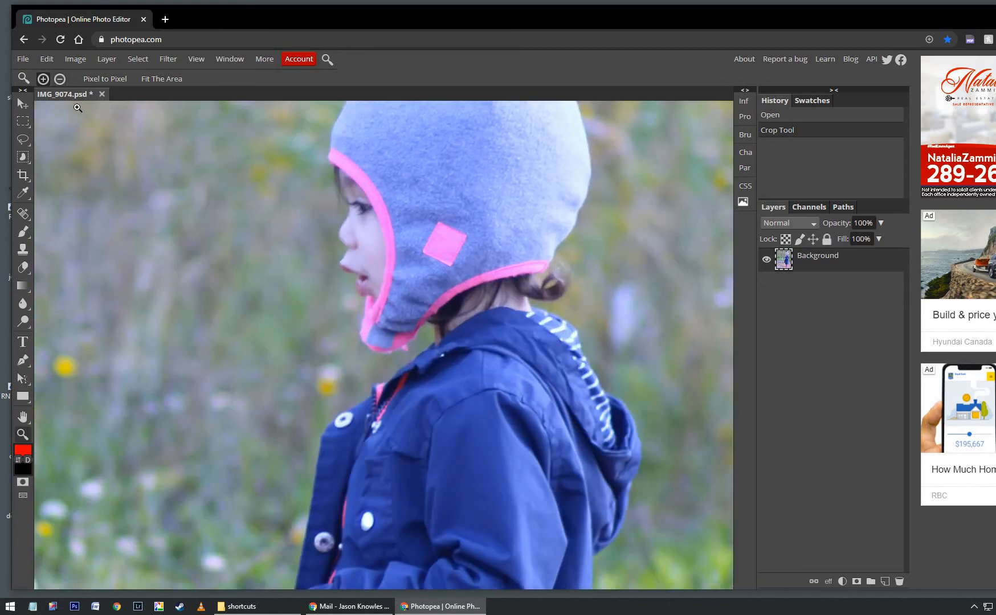
left_click(61, 79)
left_click(200, 220)
left_click(200, 220)
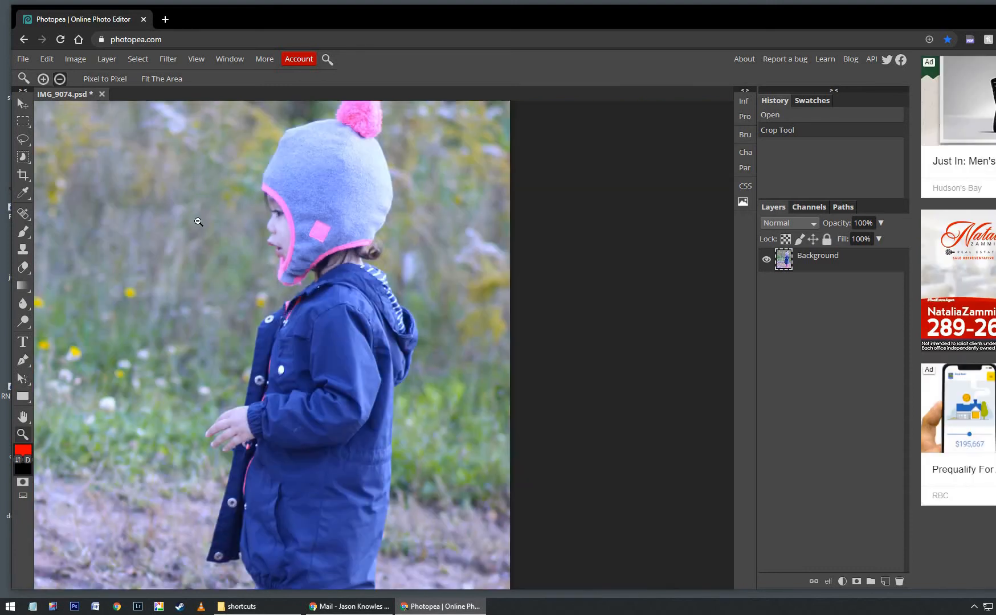
left_click(179, 225)
left_click(139, 274)
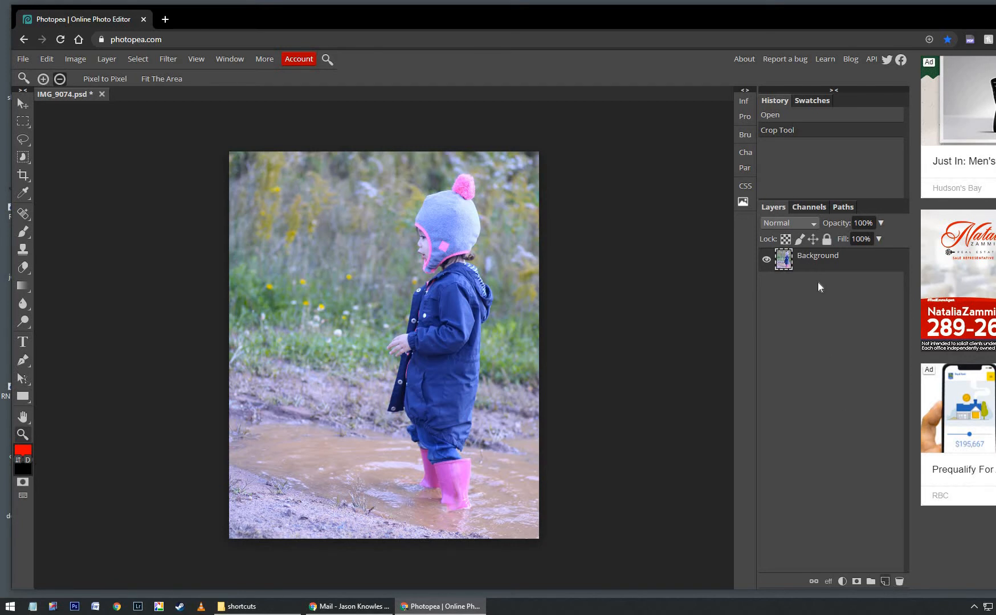
- Duplicate the Background layer
left_click_drag(821, 261, 872, 536)
key("ctrl+j")
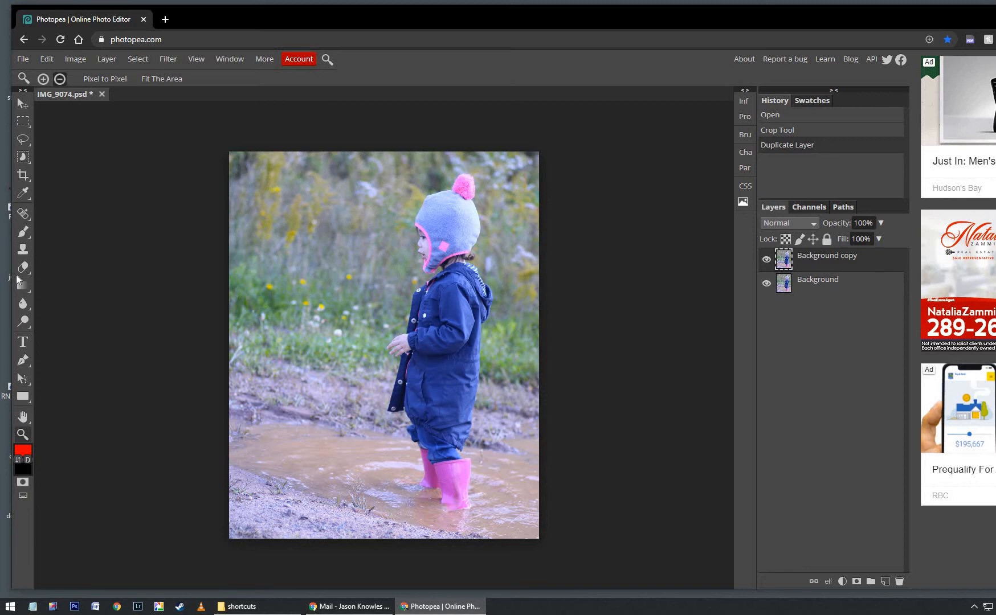
- Paint a thick red looping brush stroke across the copied layer with an enlarged brush, and delete that layer
left_click(23, 231)
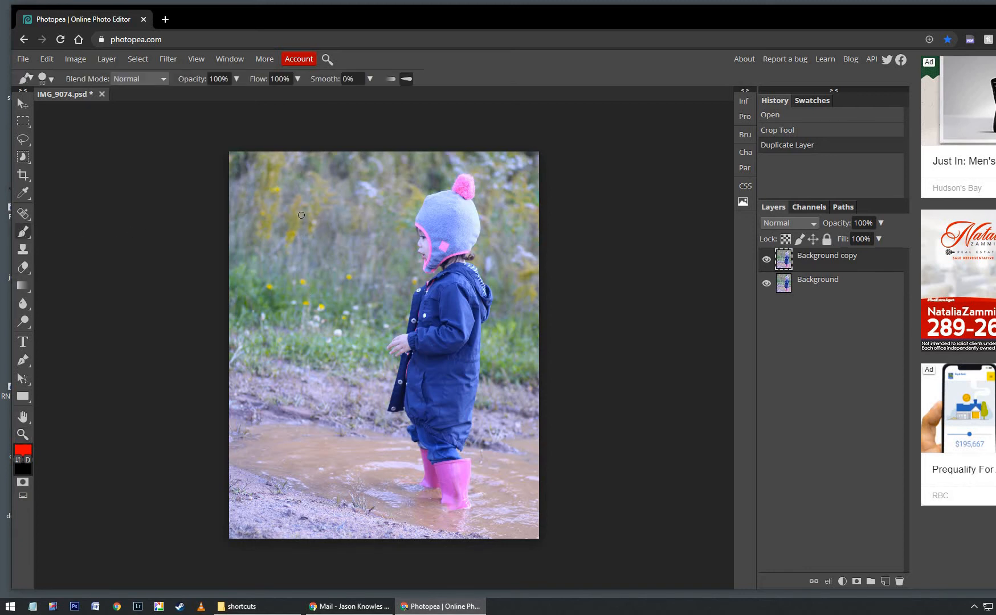
key("bracketright")
key("bracketright")
key("bracketright")
mouse_move(288, 208)
left_mouse_down()
mouse_move(302, 322)
mouse_move(501, 202)
mouse_move(570, 190)
left_mouse_up()
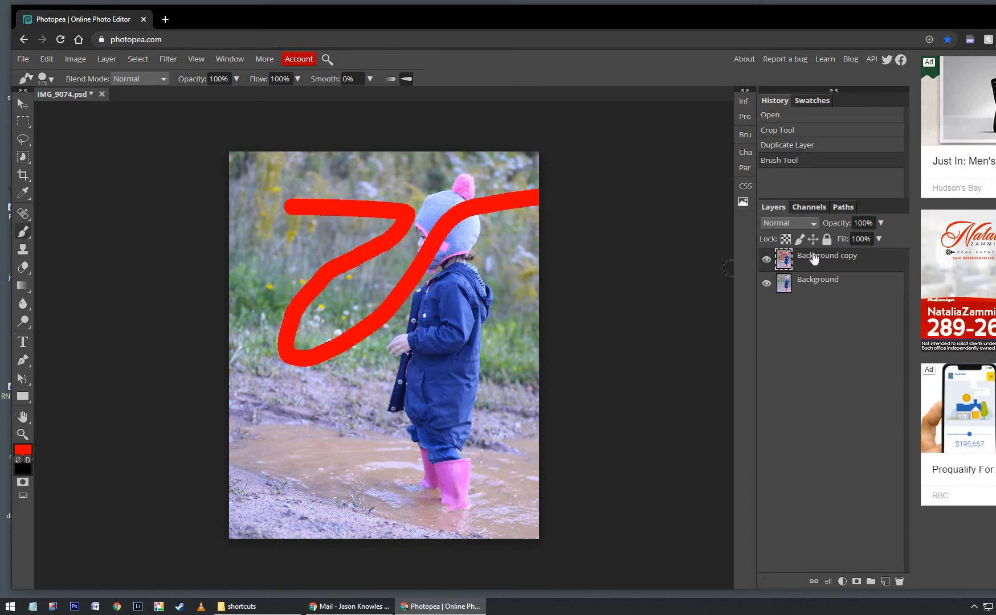
mouse_move(826, 261)
left_mouse_down()
mouse_move(854, 457)
mouse_move(887, 584)
mouse_move(900, 581)
left_mouse_up()
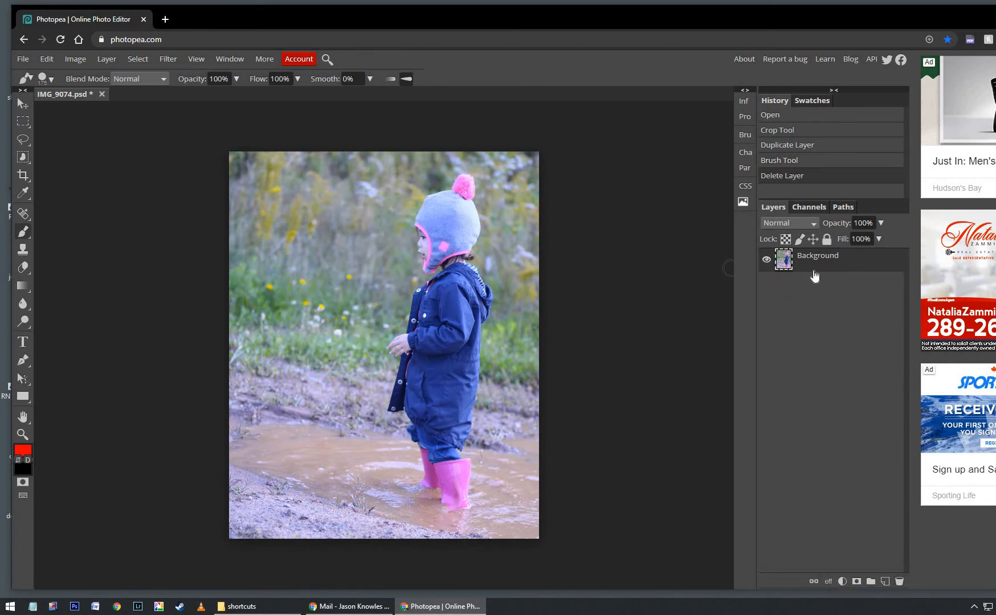
- Make a fresh duplicate of the Background layer and switch to the Move tool
left_click_drag(815, 276, 885, 581)
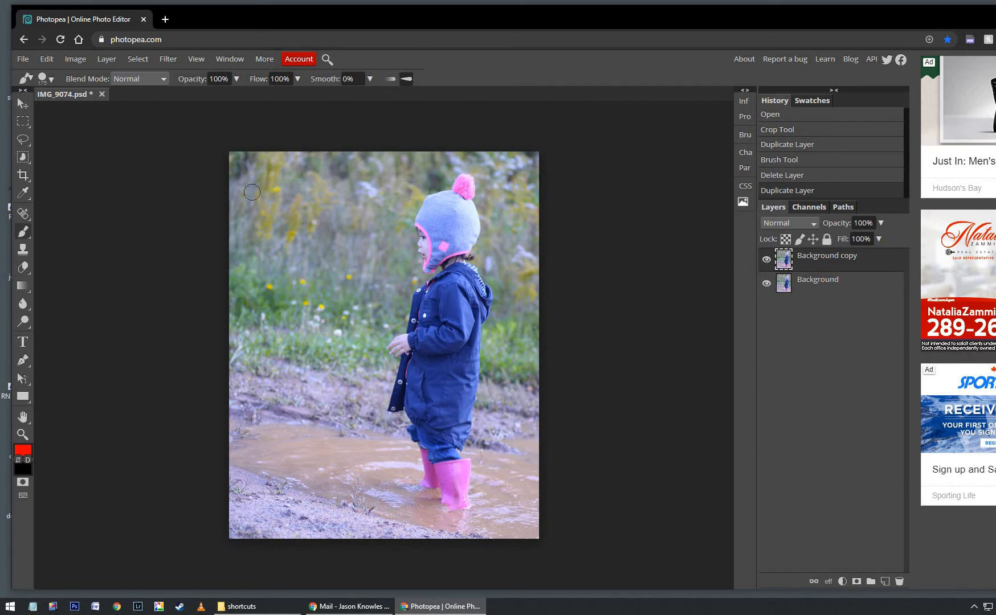
left_click(20, 104)
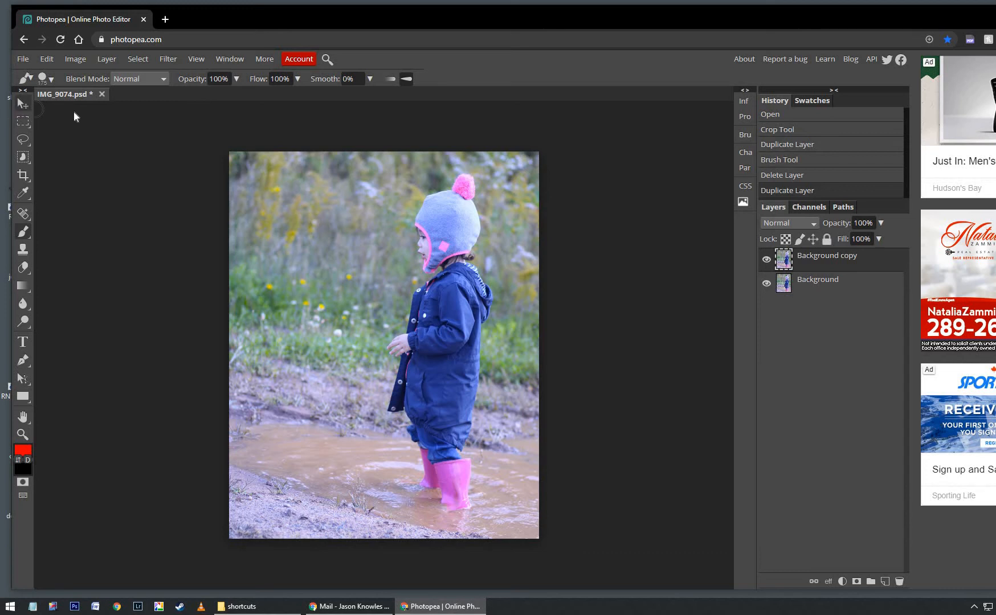
- Set the Vibrance to 42 on the Background copy layer, and compare the photo with the adjustment preview off and on
left_click(73, 59)
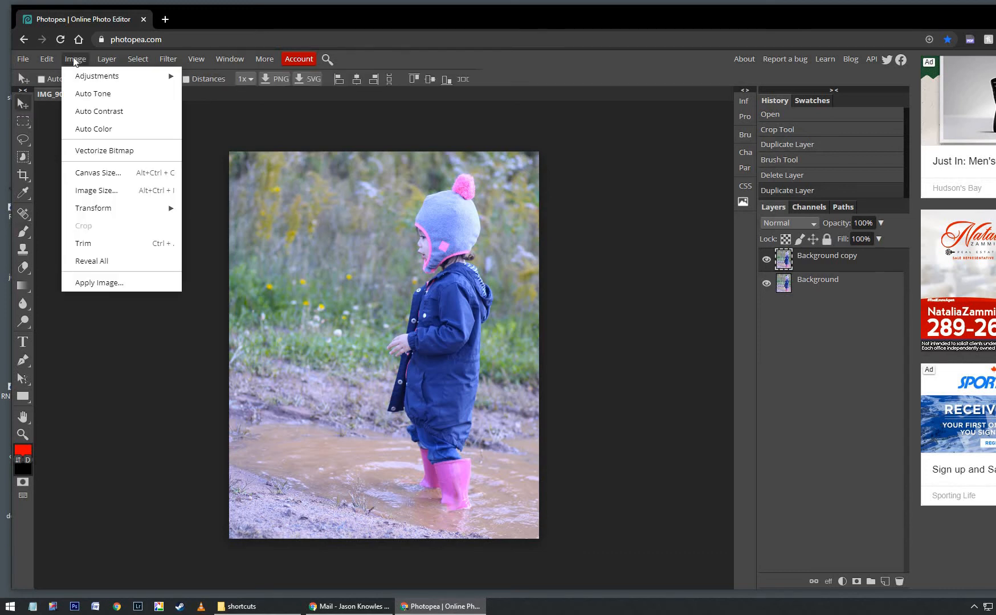
mouse_move(86, 78)
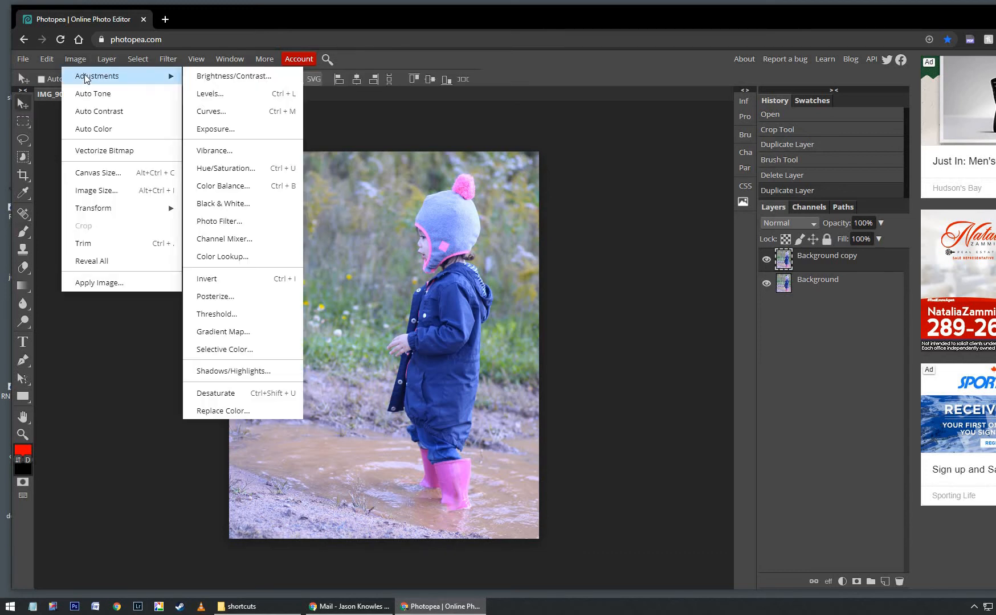
left_click(231, 161)
left_click_drag(211, 140, 179, 111)
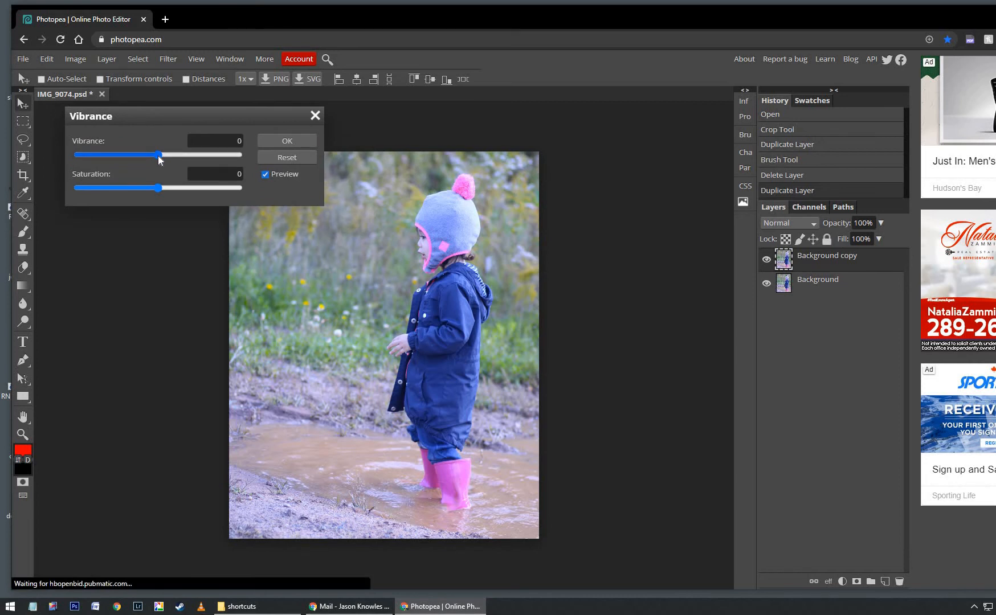
left_click(188, 155)
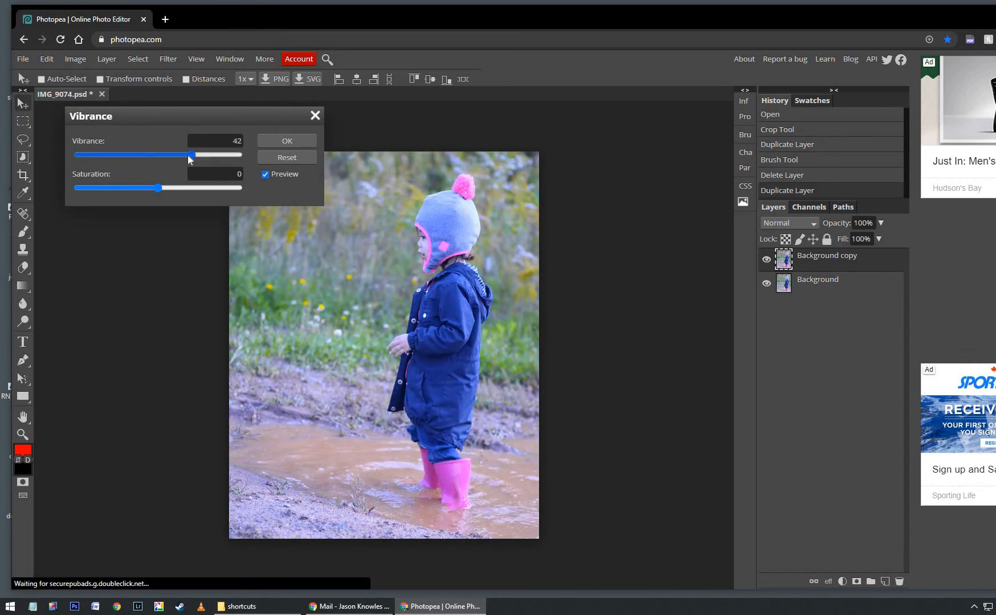
left_click(766, 262)
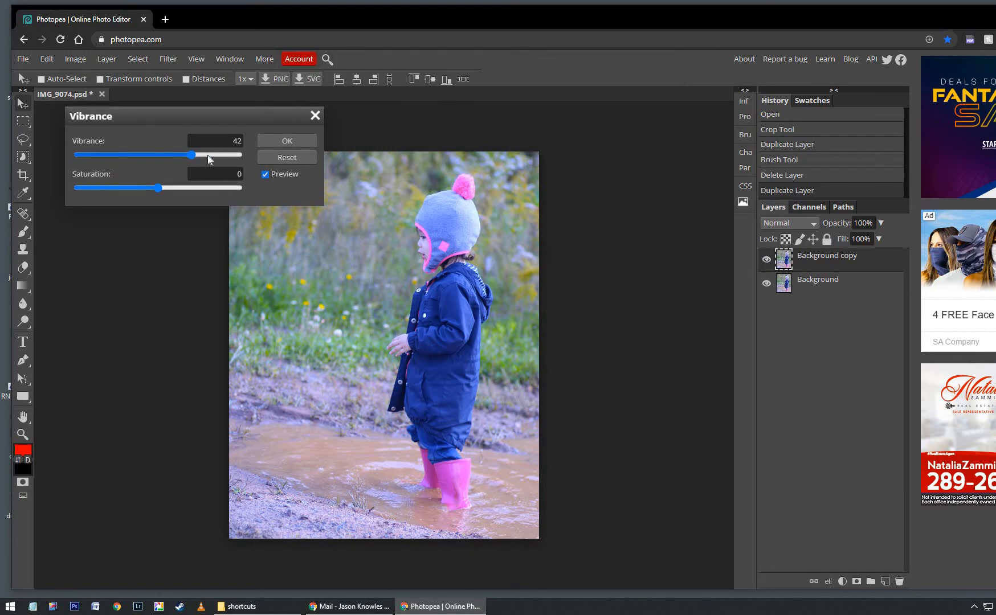
left_click(266, 178)
left_click(265, 175)
left_click(266, 177)
left_click(265, 177)
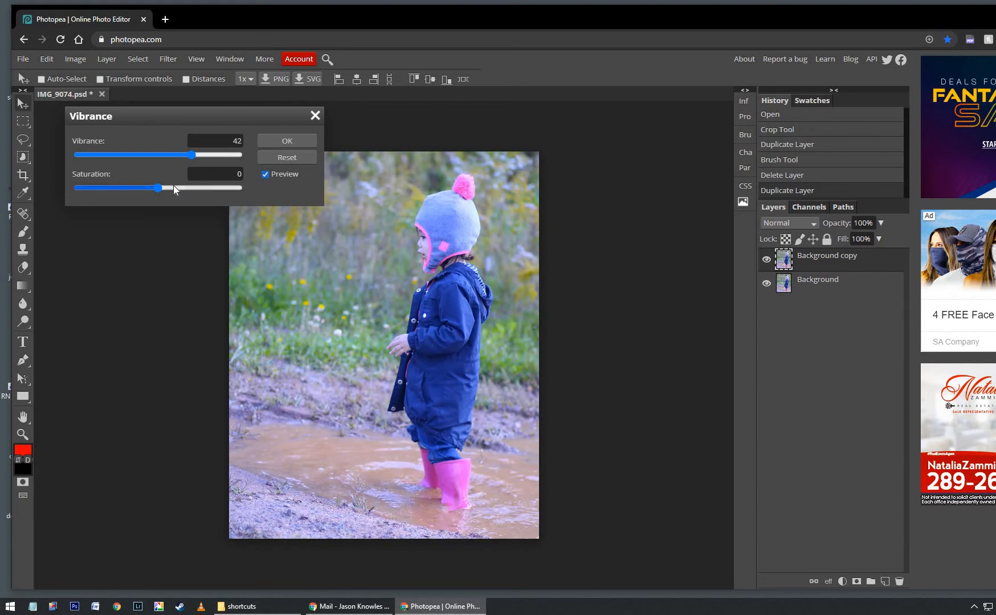
- Try the Saturation at -100 and at 10 in the Vibrance adjustment
left_click(84, 187)
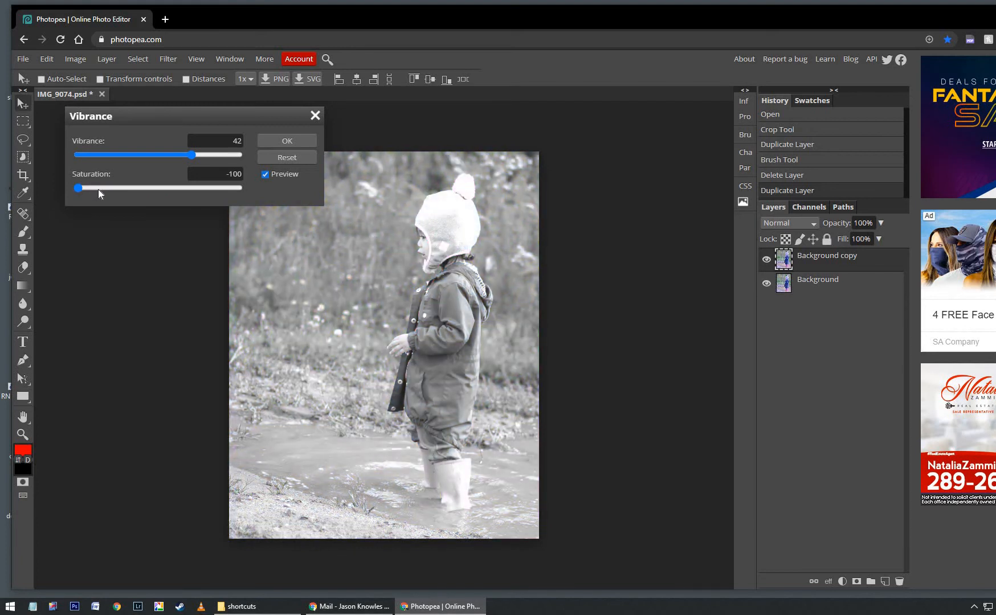
left_click(80, 188)
left_click_drag(86, 188, 166, 187)
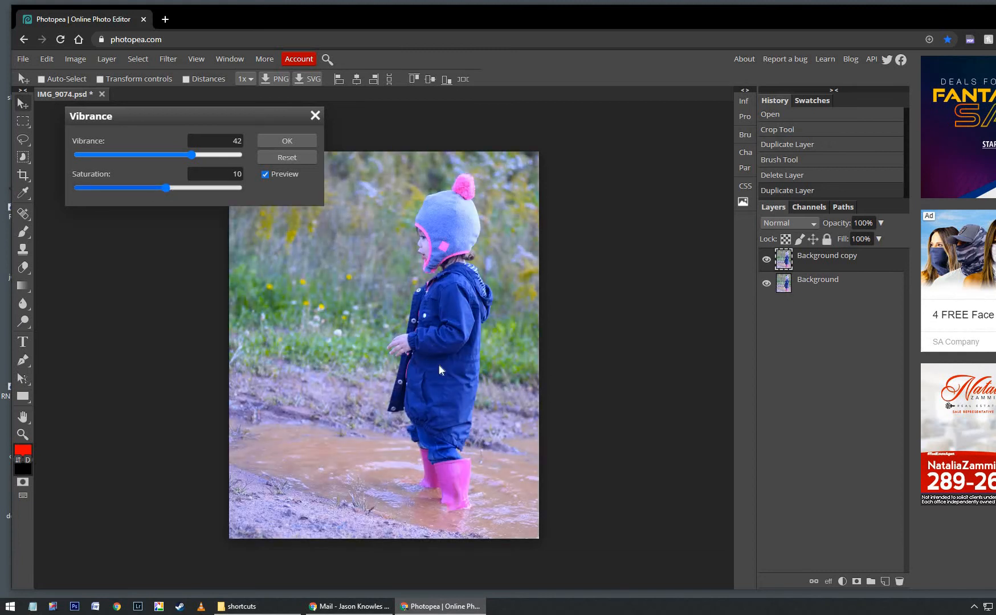
- Set the Saturation to -3, compare with the preview off and on, and apply the Vibrance adjustment
left_click(153, 187)
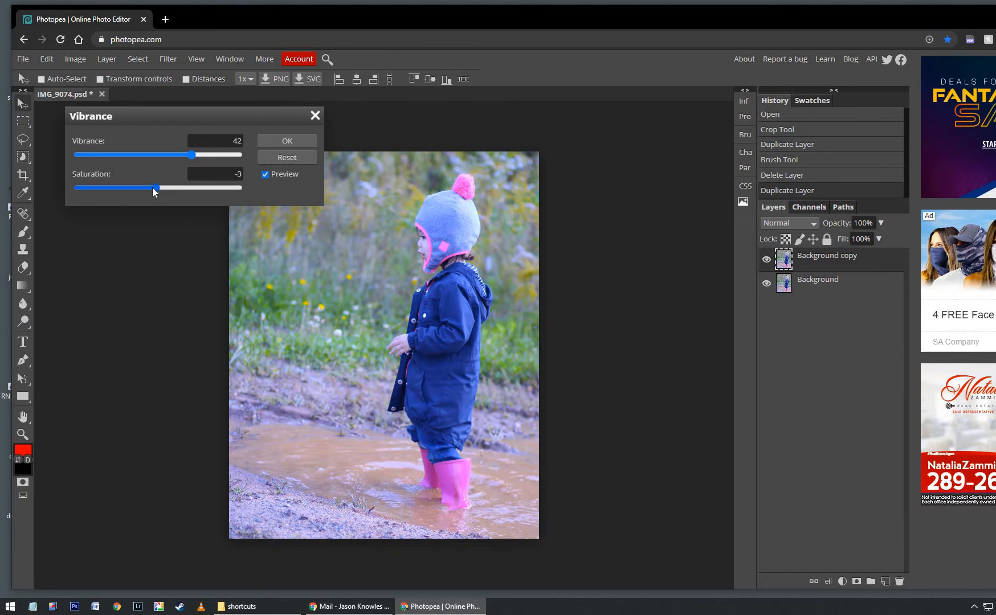
left_click(265, 175)
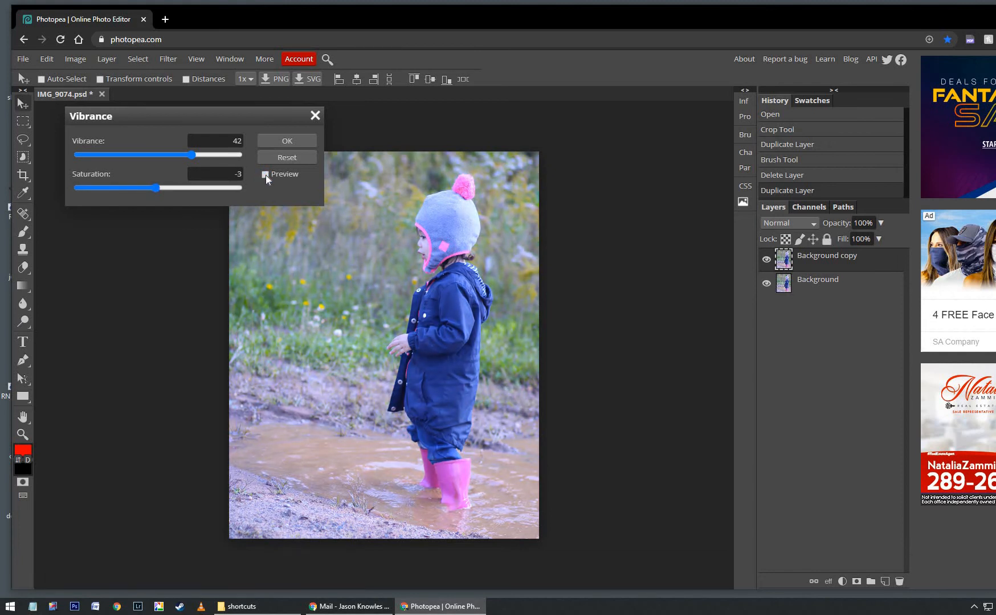
left_click(266, 175)
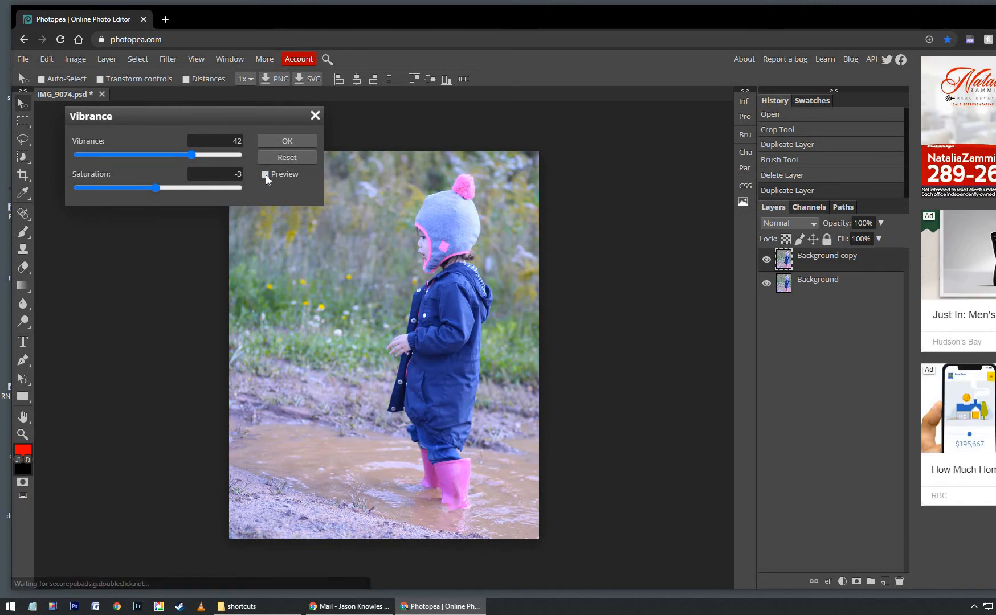
left_click(287, 141)
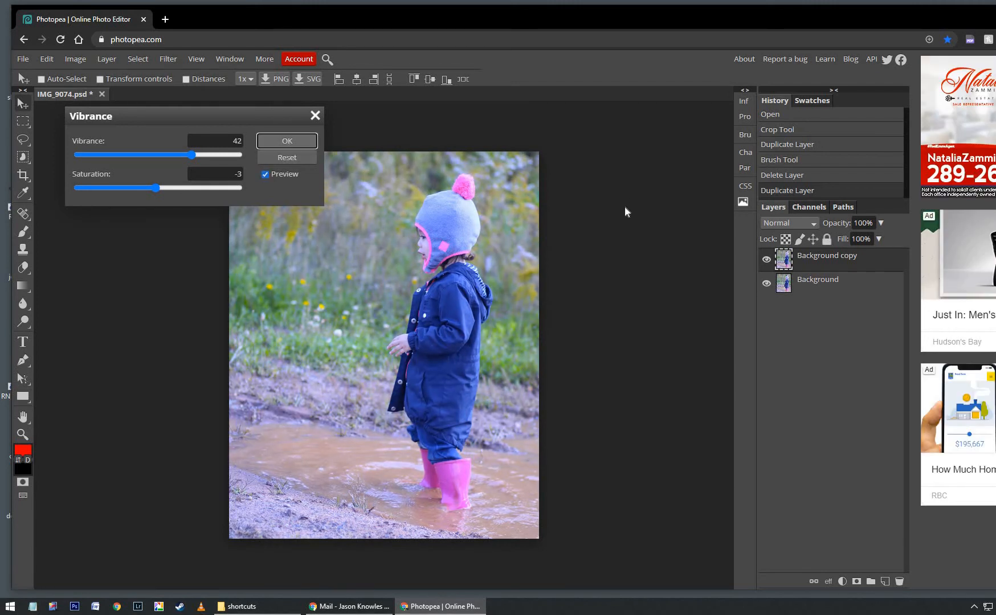
- Compare the photo with the Background copy layer hidden and shown, and merge that layer down into Background
left_click(767, 262)
left_click(767, 262)
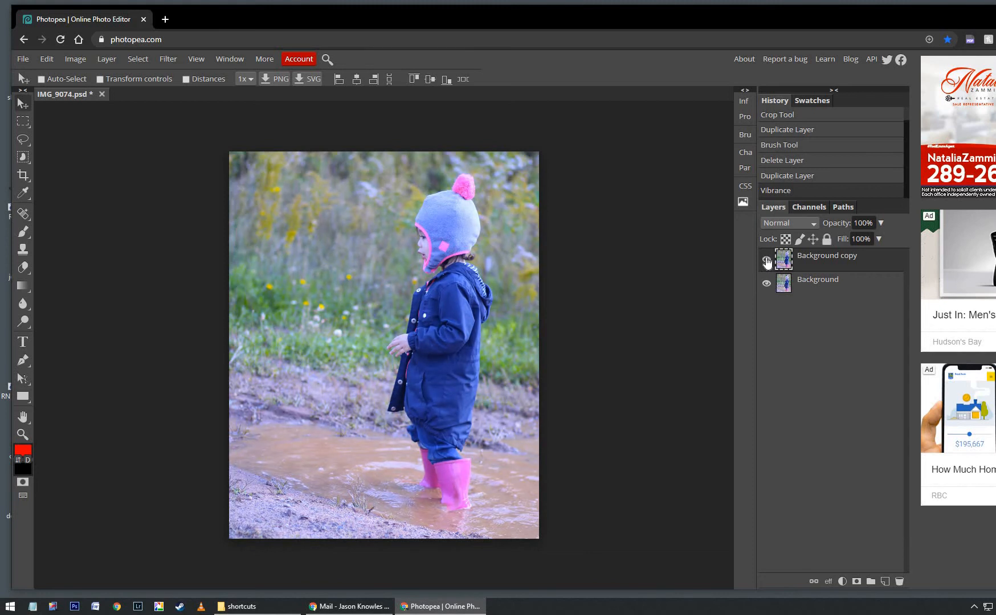
left_click(767, 261)
left_click(767, 261)
left_click(767, 261)
left_click(767, 261)
right_click(810, 265)
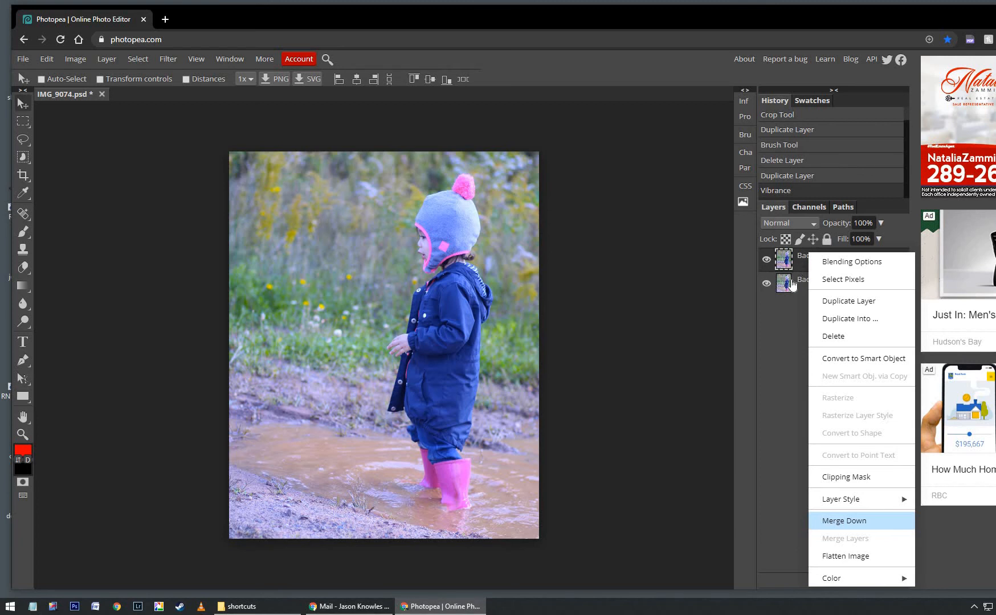
key("ctrl+e")
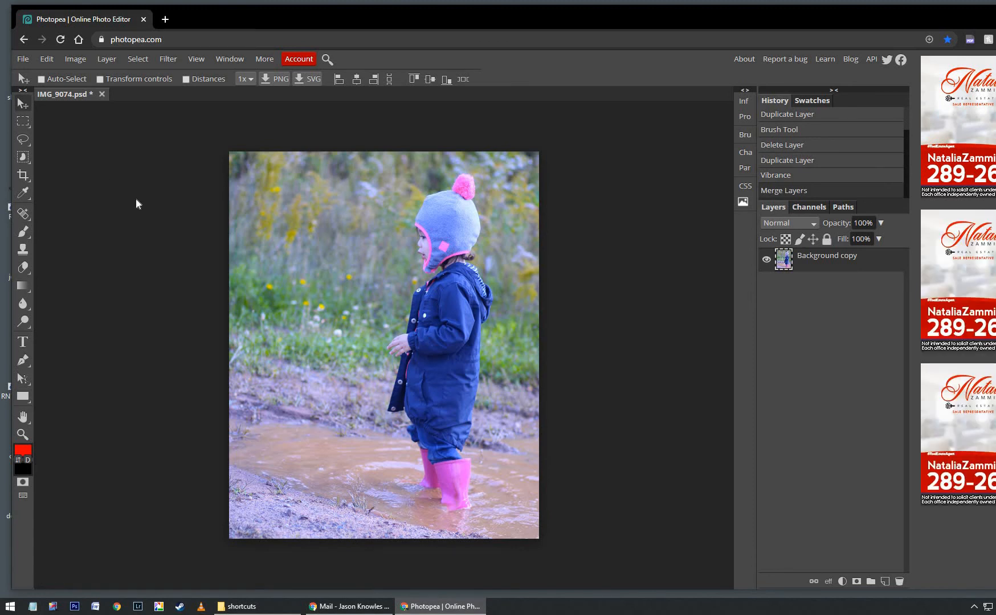
- Export the photo as a JPG at 100% quality
left_click(23, 60)
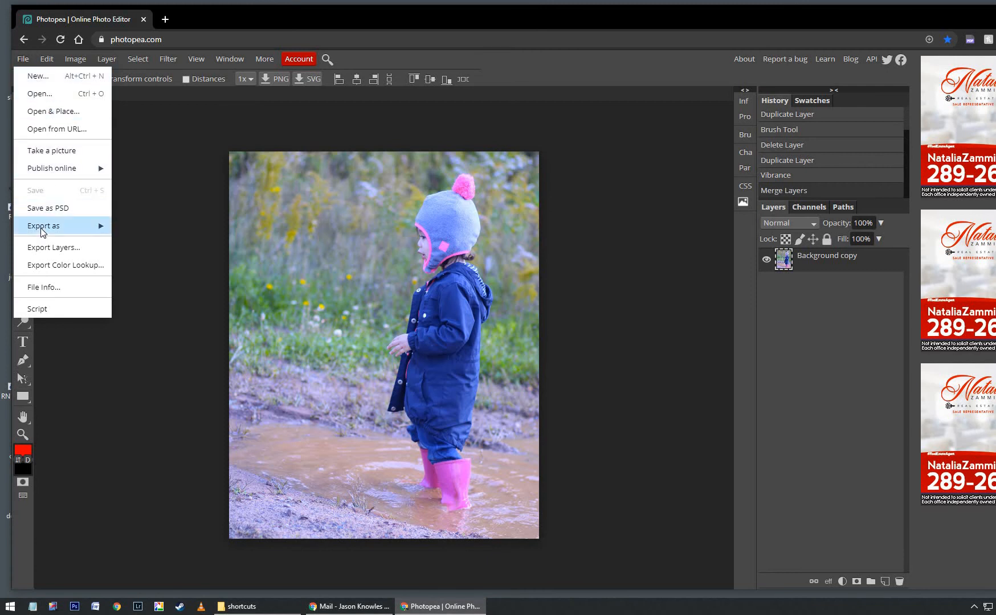
mouse_move(41, 231)
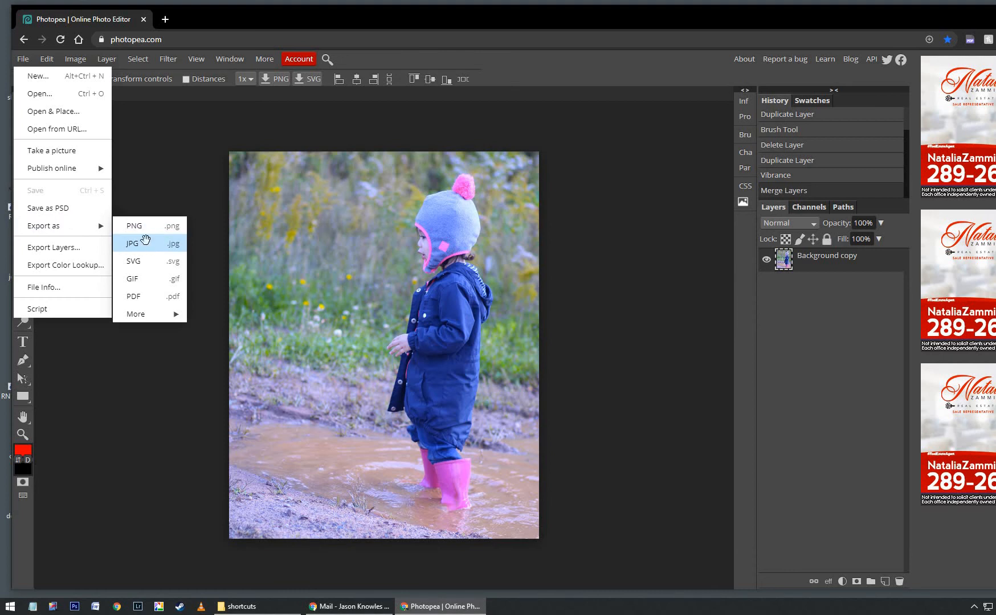
left_click(146, 240)
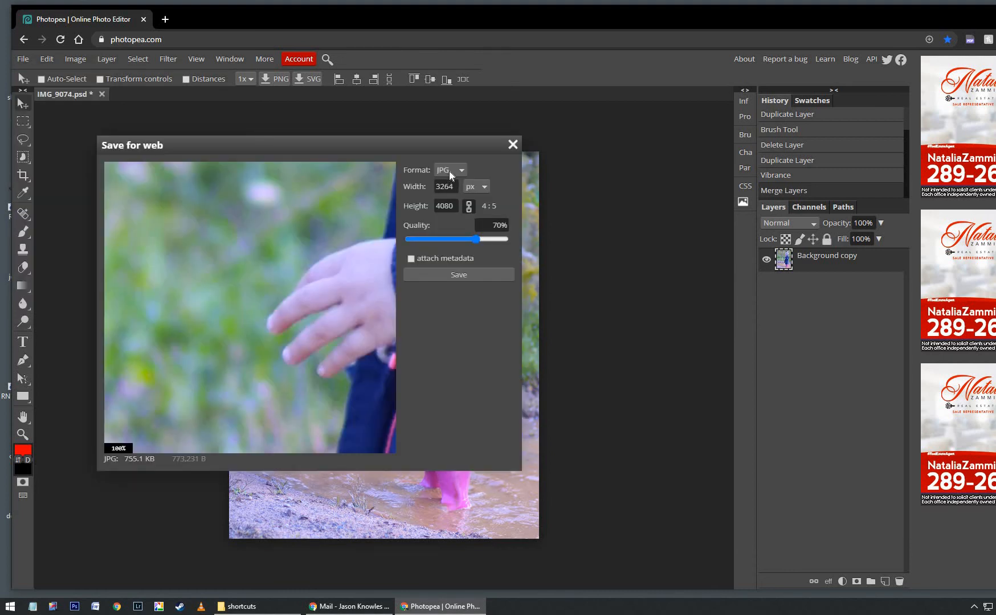
left_click_drag(478, 237, 520, 243)
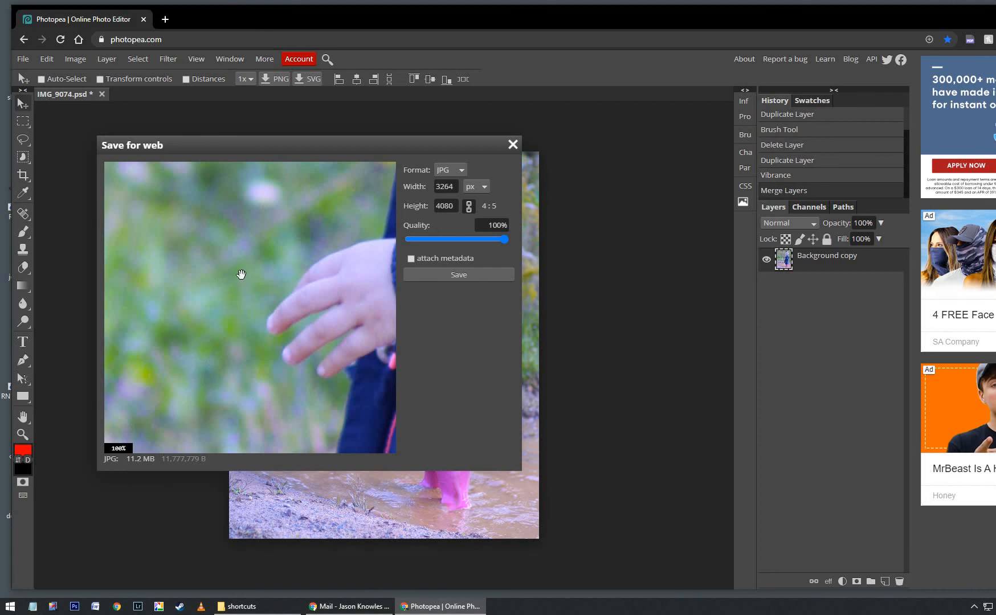
left_click(461, 276)
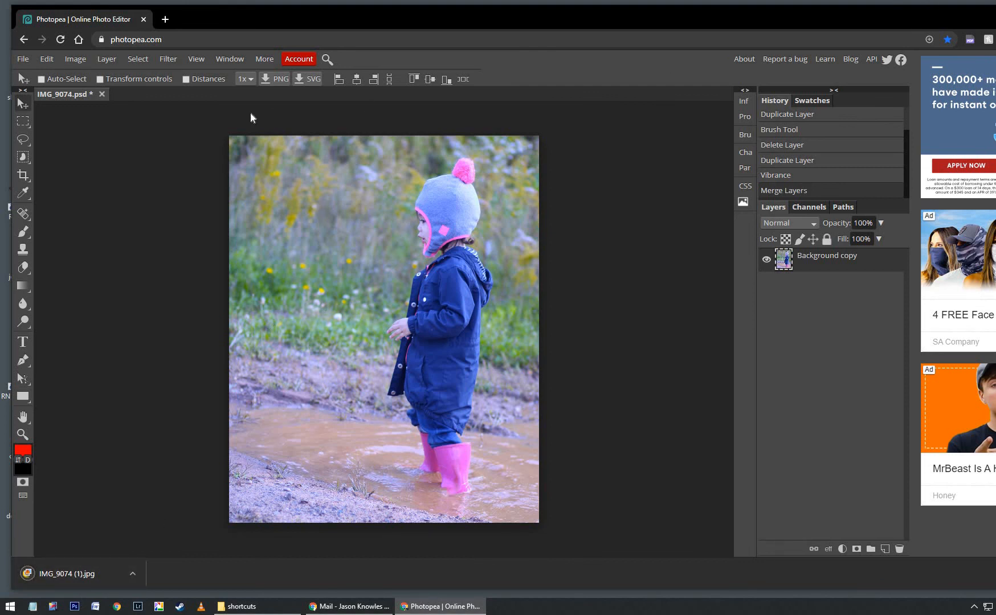
- View the exported IMG_9074 (1).jpg in Photo Gallery, and locate the file in the Downloads folder
left_click(54, 578)
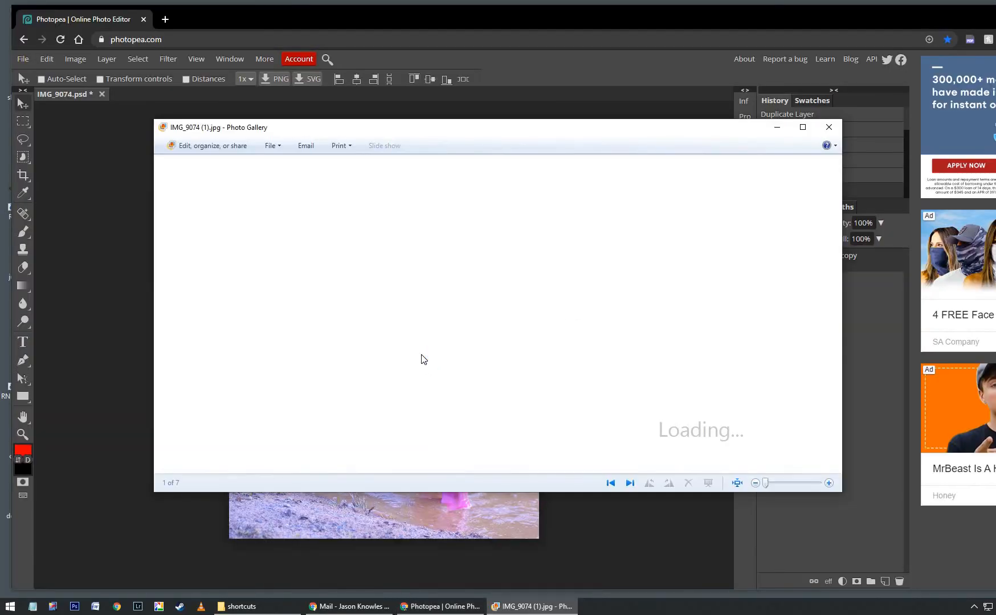
left_click(610, 481)
left_click(630, 482)
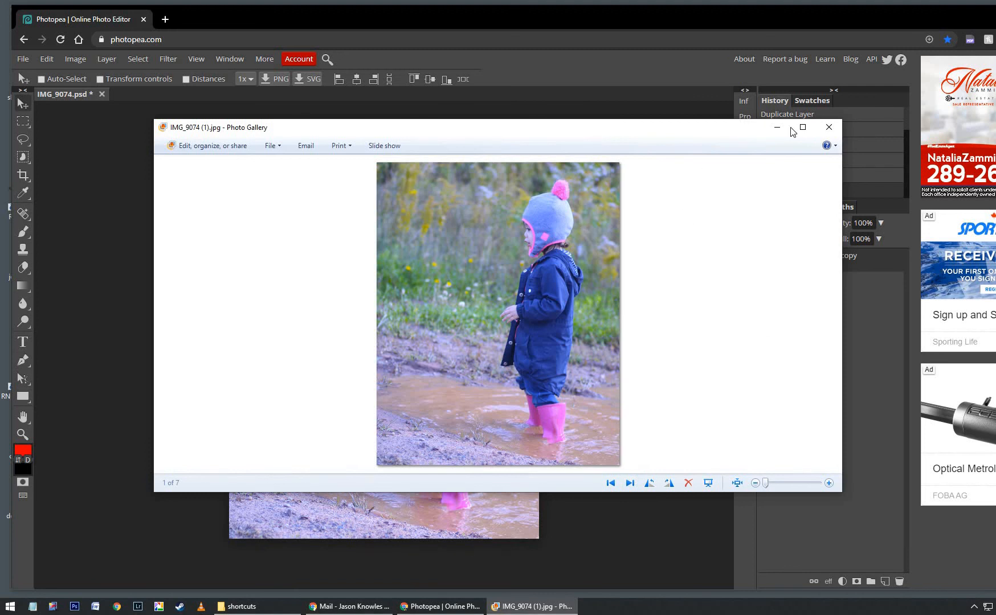
left_click(828, 128)
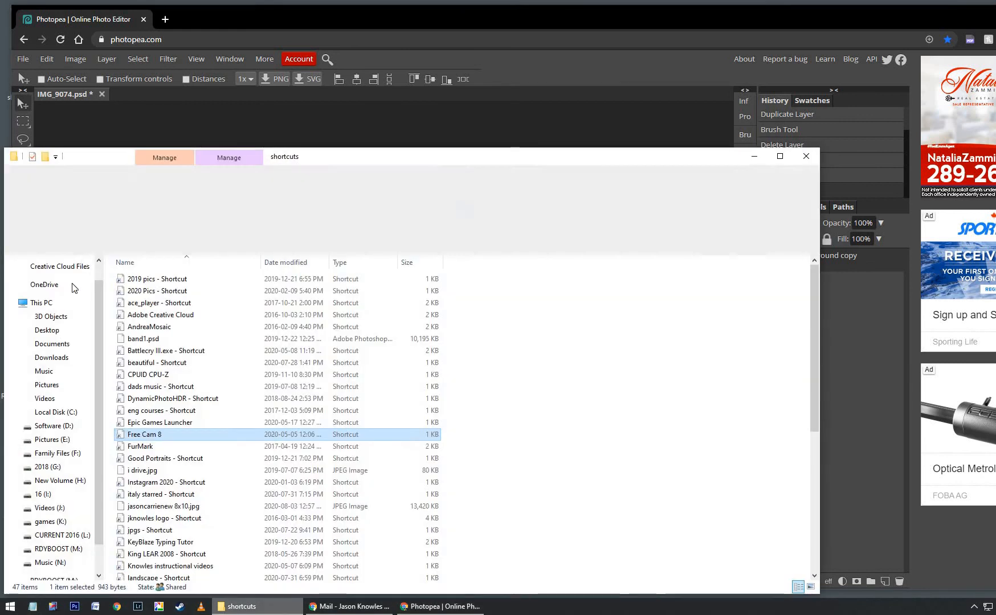
left_click(52, 358)
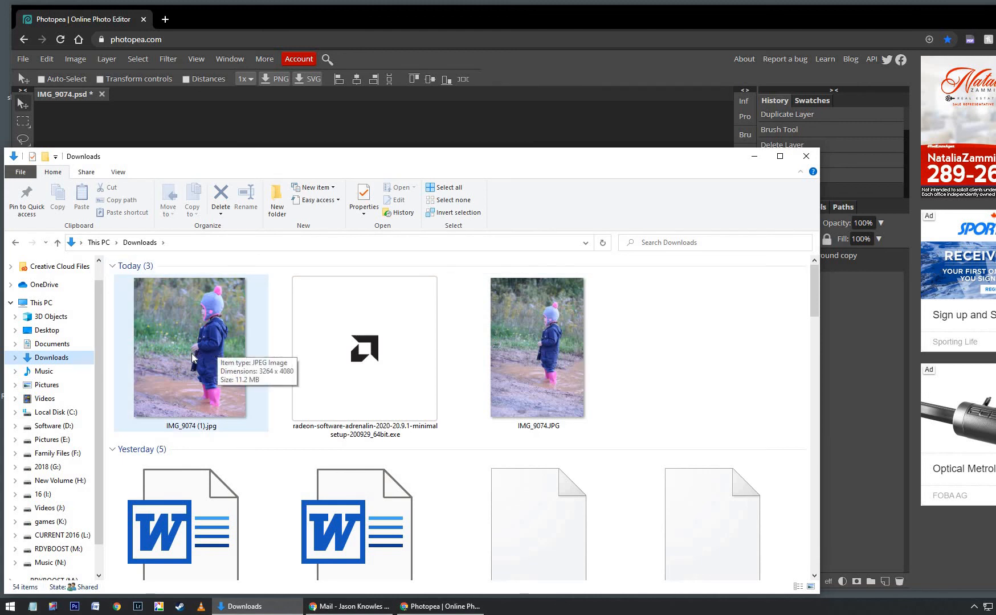
left_click(805, 156)
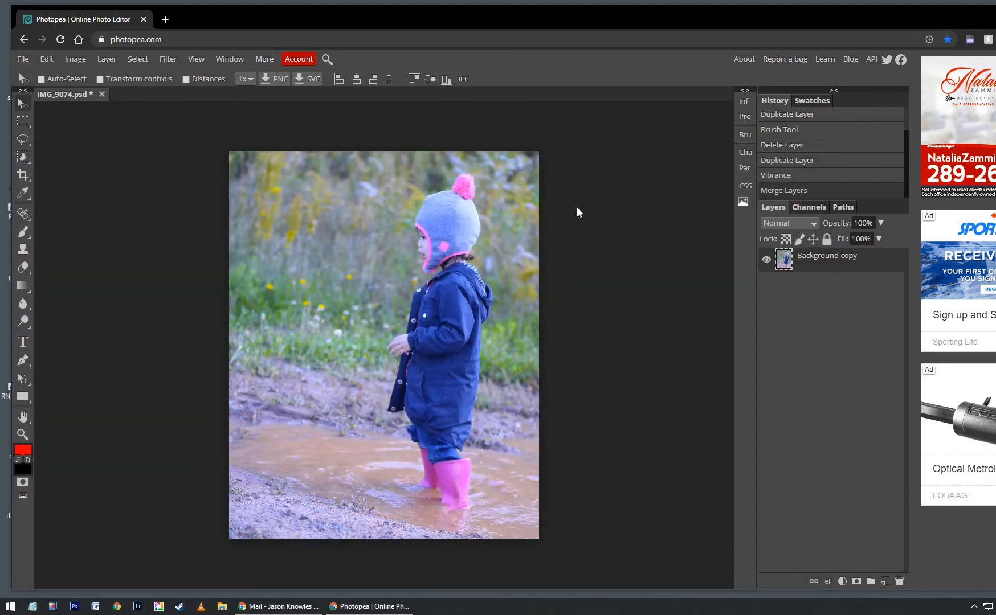